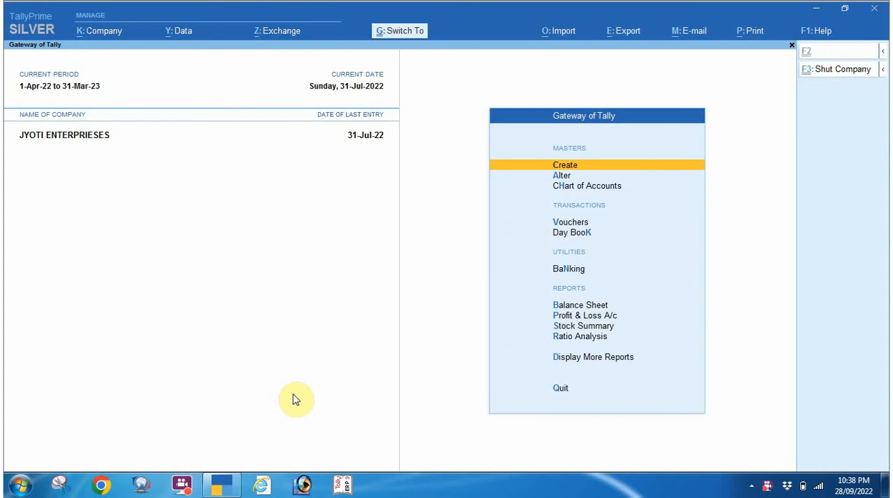
Shut the currently loaded company and start creating a new company.
{"action": "key", "text": "ctrl+F3"}
{"action": "key", "text": "Return"}
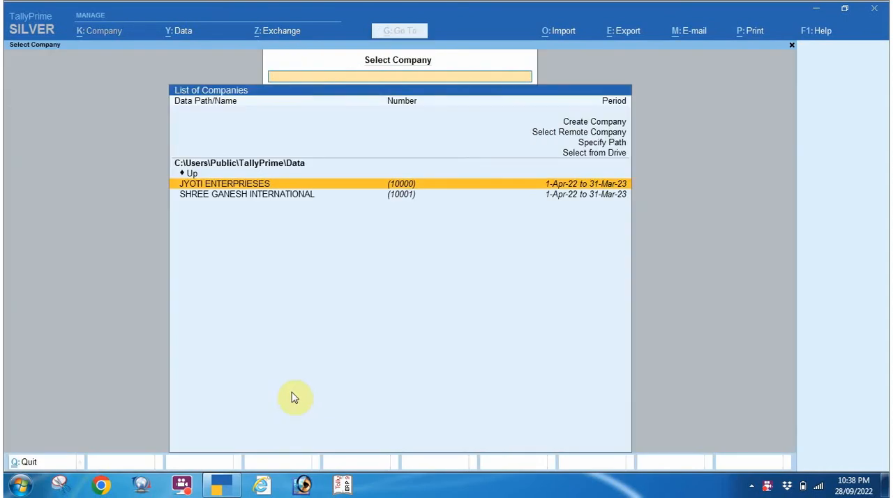
{"action": "key", "text": "Up"}
{"action": "key", "text": "Up"}
{"action": "key", "text": "Up"}
{"action": "key", "text": "Up"}
{"action": "key", "text": "Up"}
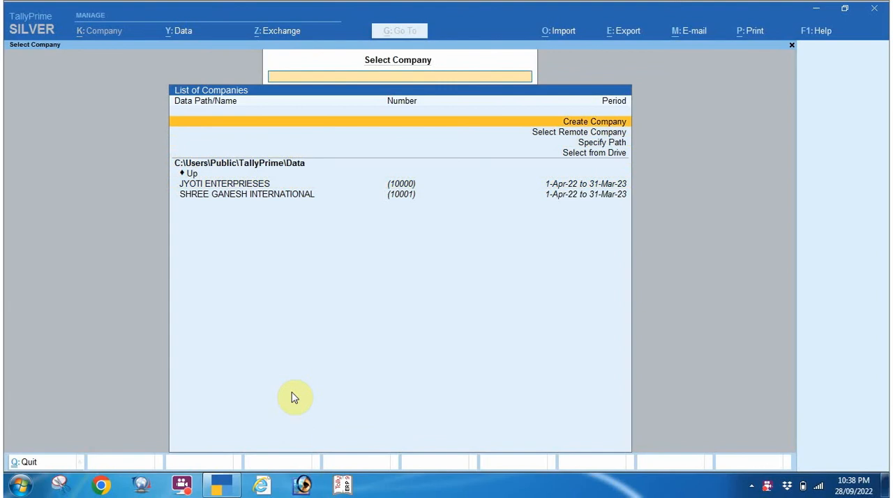
{"action": "key", "text": "Return"}
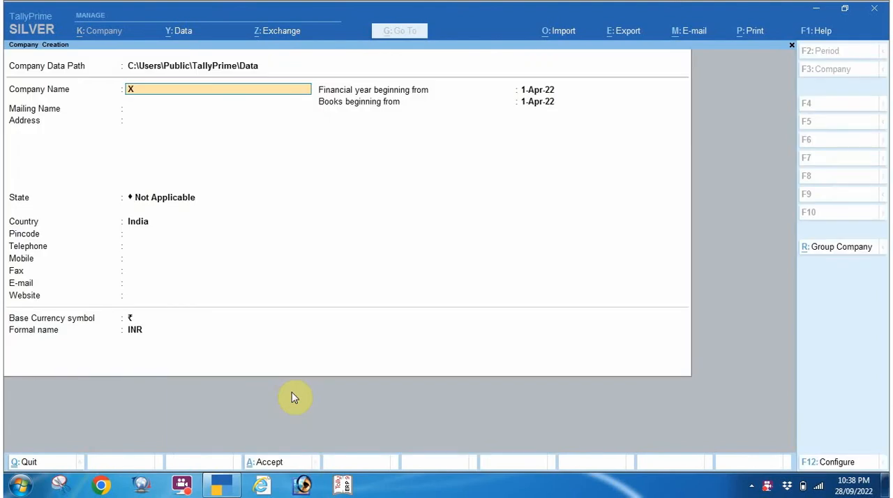
Enter Xyz Co as the company and mailing name, leave the address blank and set the state to Delhi.
{"action": "type", "text": "Xyz Co"}
{"action": "key", "text": "Return"}
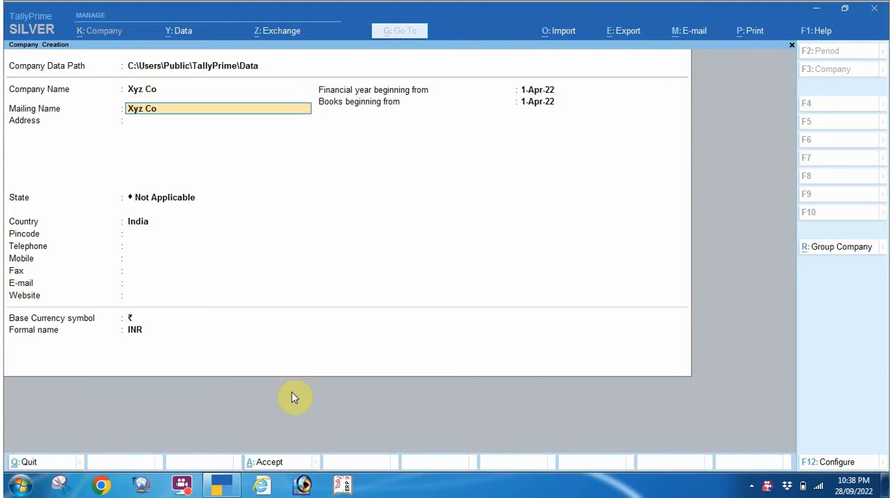
{"action": "key", "text": "Return"}
{"action": "key", "text": "Return"}
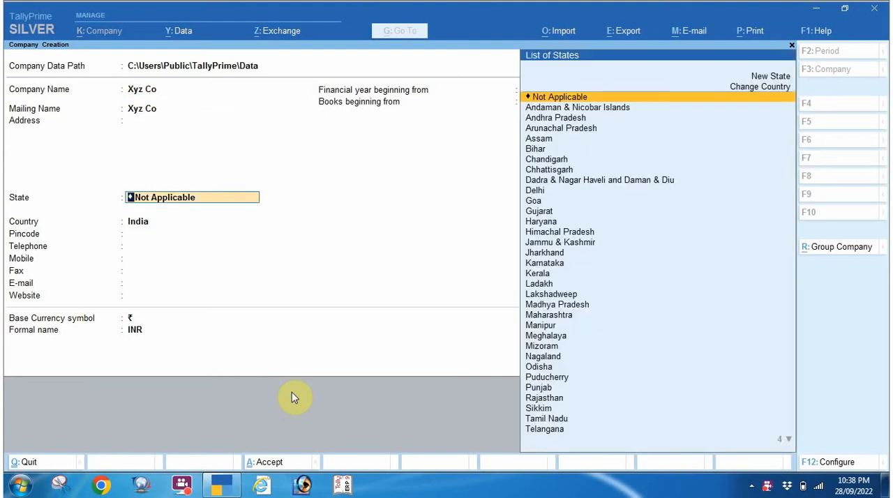
{"action": "type", "text": "de"}
Save the company with blank contact details, both start dates at 1-Apr-22 and base currency ₹ (INR).
{"action": "key", "text": "Return"}
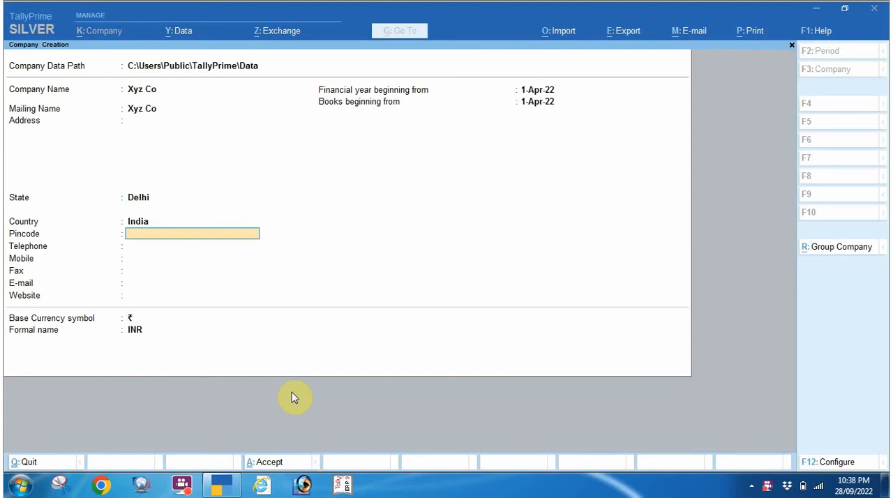
{"action": "key", "text": "Return"}
{"action": "key", "text": "Return"}
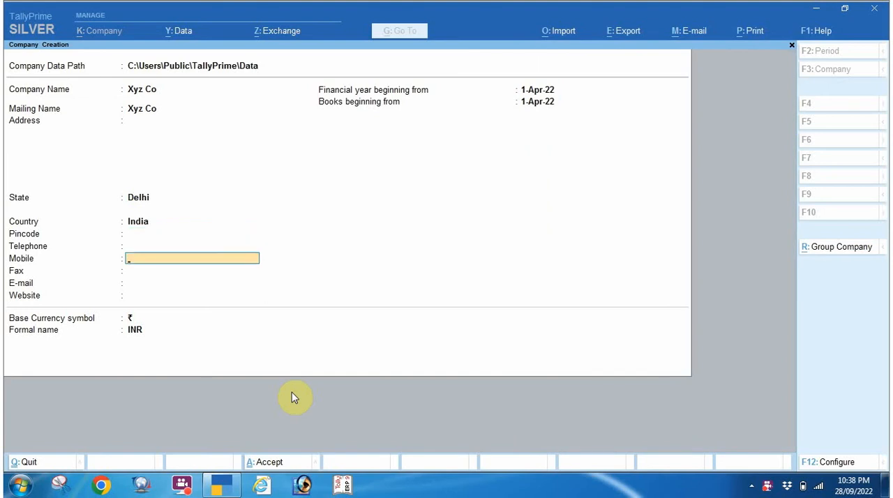
{"action": "key", "text": "Return"}
{"action": "key", "text": "Return"}
{"action": "key", "text": "Return"}
{"action": "key", "text": "Return"}
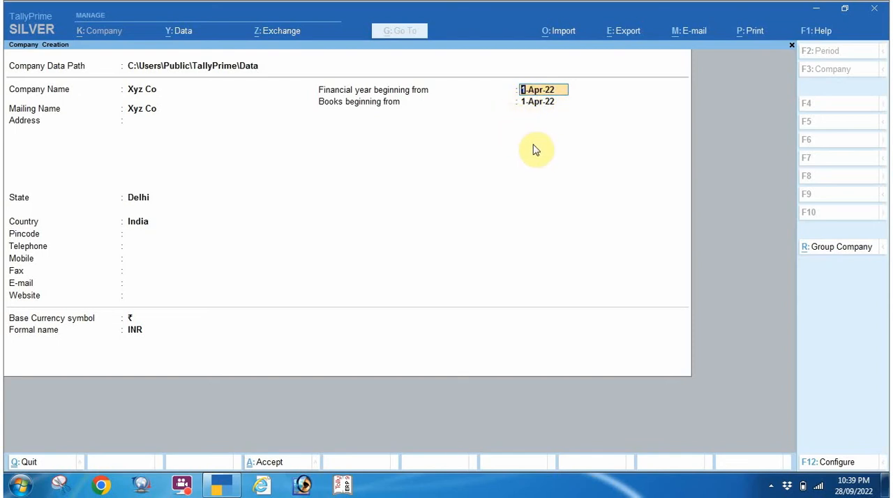
{"action": "key", "text": "Return"}
{"action": "key", "text": "Return"}
{"action": "key", "text": "Return"}
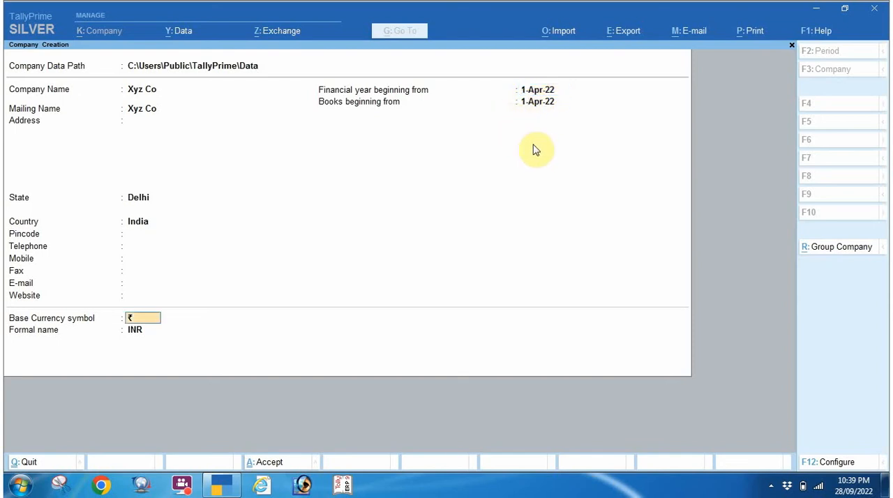
{"action": "key", "text": "Return"}
{"action": "key", "text": "Return"}
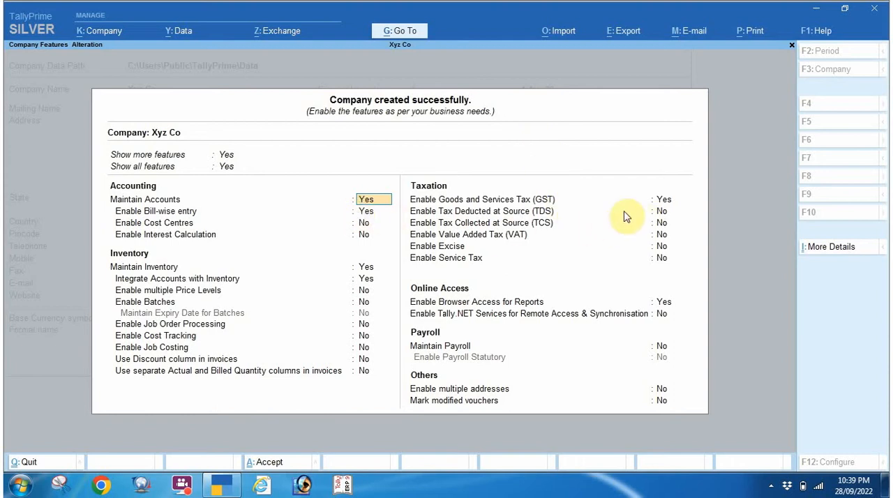
Keep Goods and Services Tax (GST) enabled at Yes and open the company's GST details with registration type Regular.
{"action": "left_click", "coordinate": [660, 202]}
{"action": "left_click", "coordinate": [659, 212]}
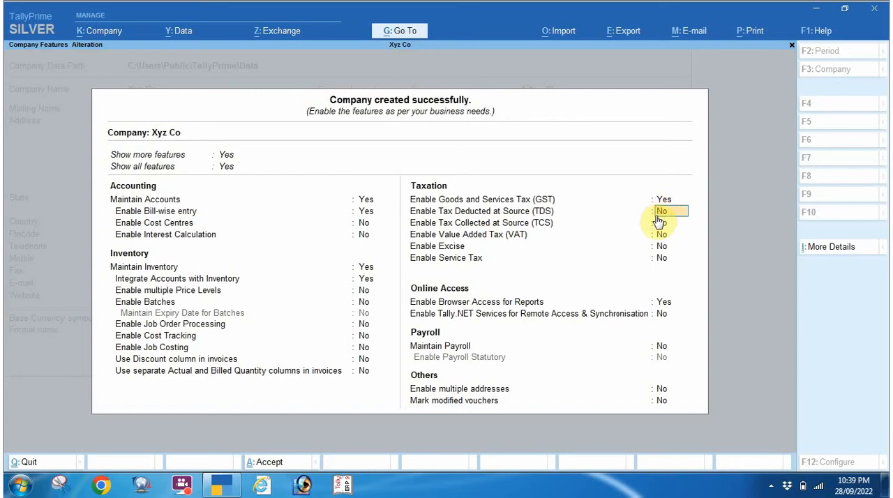
{"action": "left_click", "coordinate": [660, 225]}
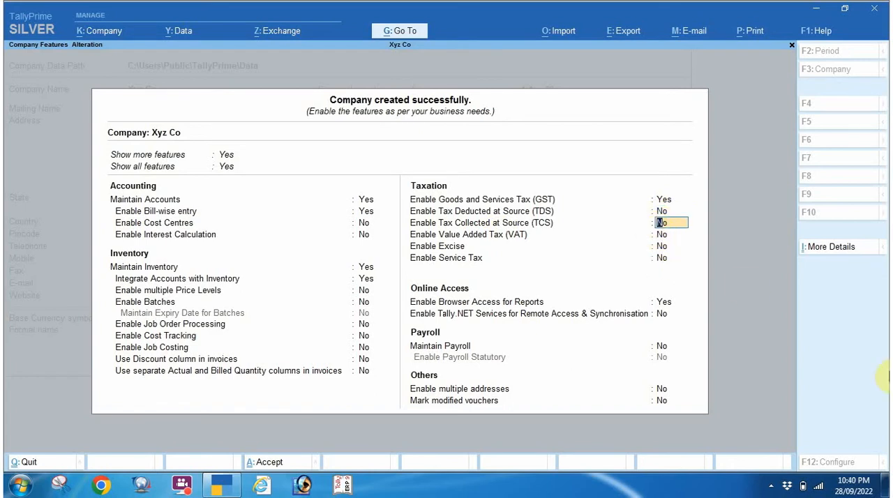
{"action": "key", "text": "Up"}
{"action": "key", "text": "Up"}
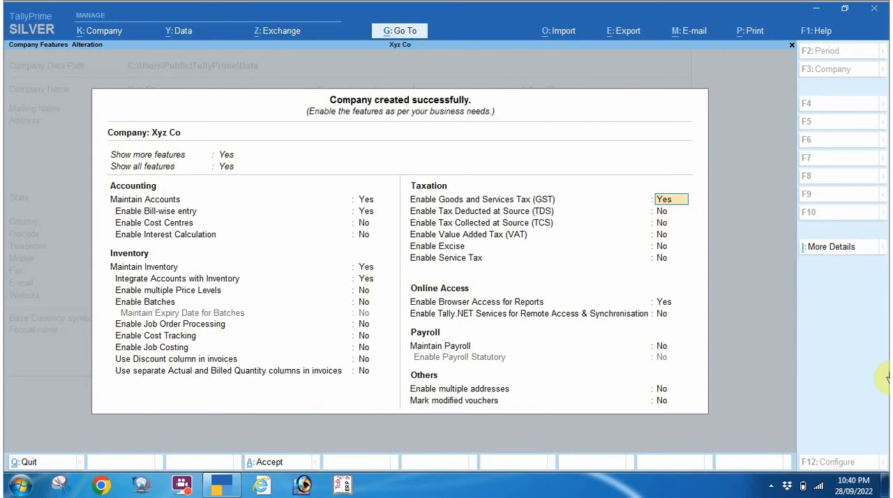
{"action": "key", "text": "Return"}
{"action": "key", "text": "Return"}
{"action": "key", "text": "Return"}
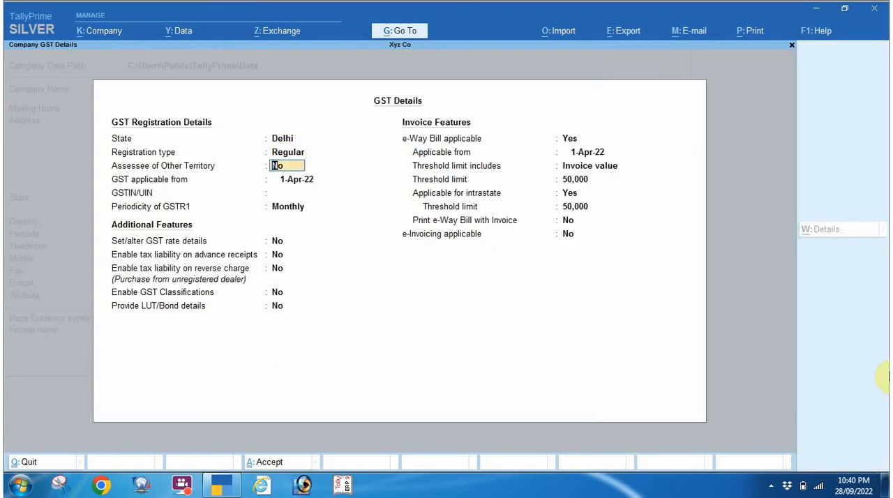
Keep GST applicable from 1-Apr-22 and enter the company's GSTIN/UIN.
{"action": "key", "text": "Return"}
{"action": "key", "text": "Return"}
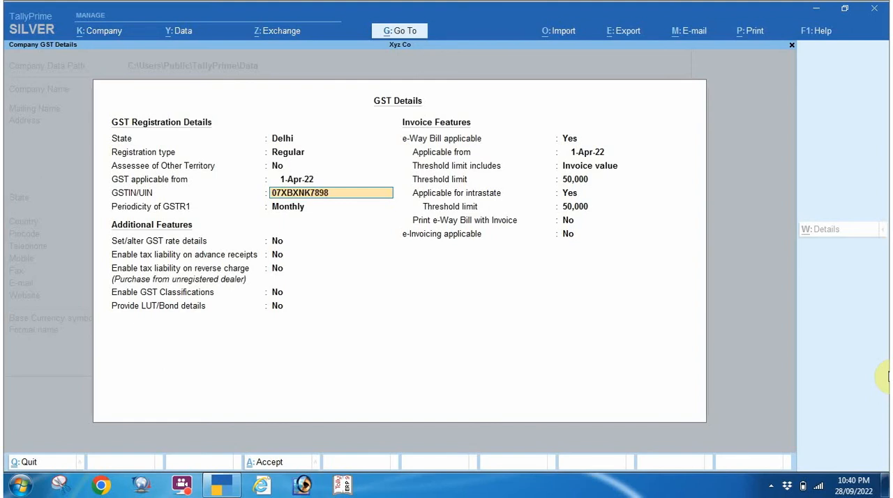
{"action": "type", "text": "G"}
{"action": "key", "text": "Return"}
{"action": "key", "text": "BackSpace"}
{"action": "key", "text": "Return"}
{"action": "key", "text": "Return"}
{"action": "key", "text": "Return"}
{"action": "key", "text": "Return"}
{"action": "key", "text": "Return"}
{"action": "key", "text": "Return"}
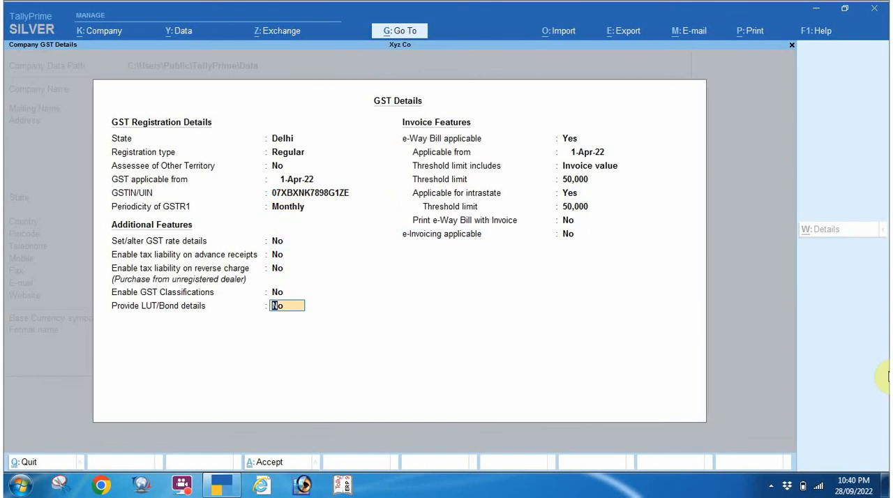
Keep the GSTR1 periodicity at Monthly and leave all additional GST features at No.
{"action": "key", "text": "BackSpace"}
{"action": "key", "text": "BackSpace"}
{"action": "key", "text": "BackSpace"}
{"action": "key", "text": "BackSpace"}
{"action": "key", "text": "BackSpace"}
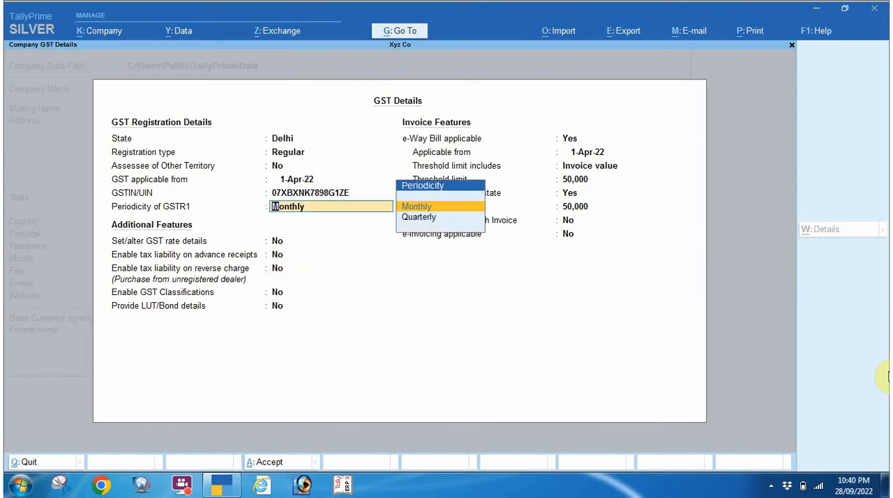
{"action": "key", "text": "Return"}
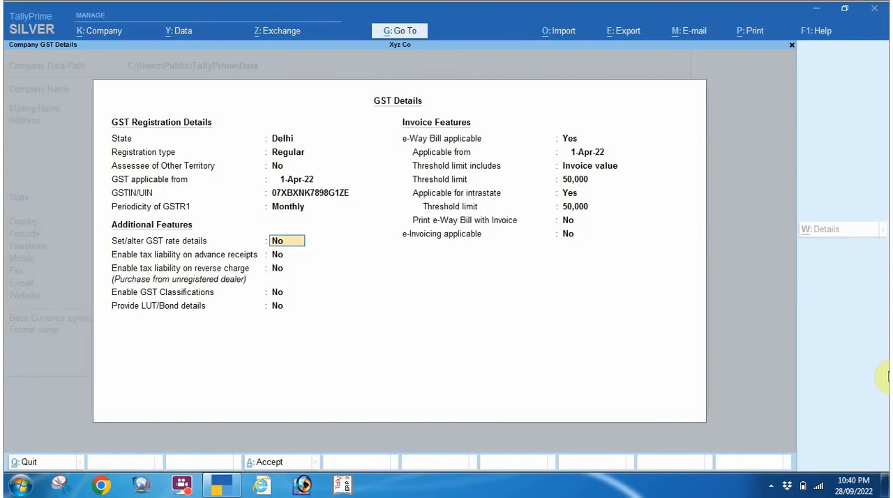
{"action": "key", "text": "Return"}
{"action": "key", "text": "Return"}
{"action": "key", "text": "Return"}
{"action": "key", "text": "Return"}
{"action": "key", "text": "Return"}
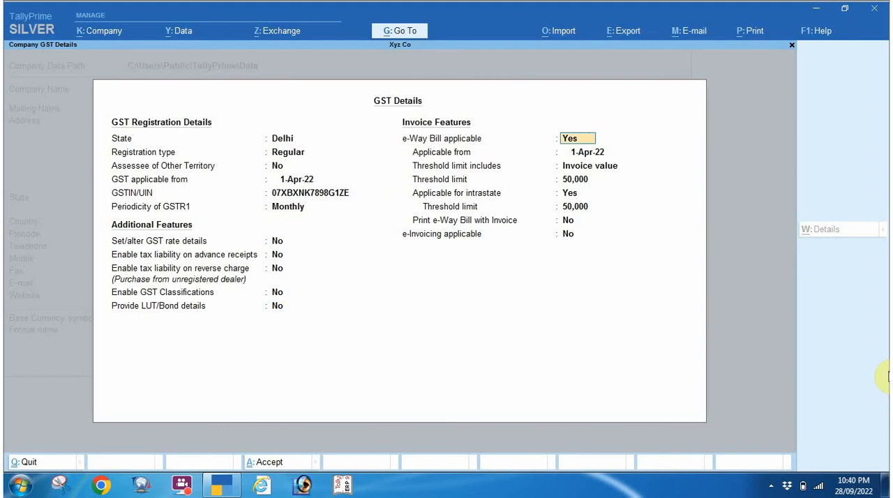
Keep e-Way Bill applicable from 1-Apr-22 and e-Invoicing at No, and accept the GST details.
{"action": "key", "text": "Return"}
{"action": "key", "text": "Return"}
{"action": "key", "text": "Return"}
{"action": "key", "text": "Return"}
{"action": "key", "text": "Return"}
{"action": "key", "text": "Return"}
{"action": "key", "text": "Return"}
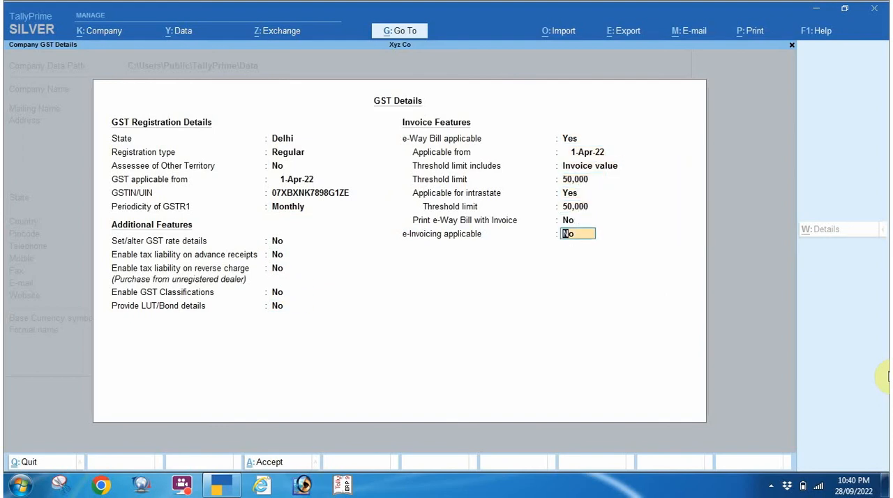
{"action": "key", "text": "Return"}
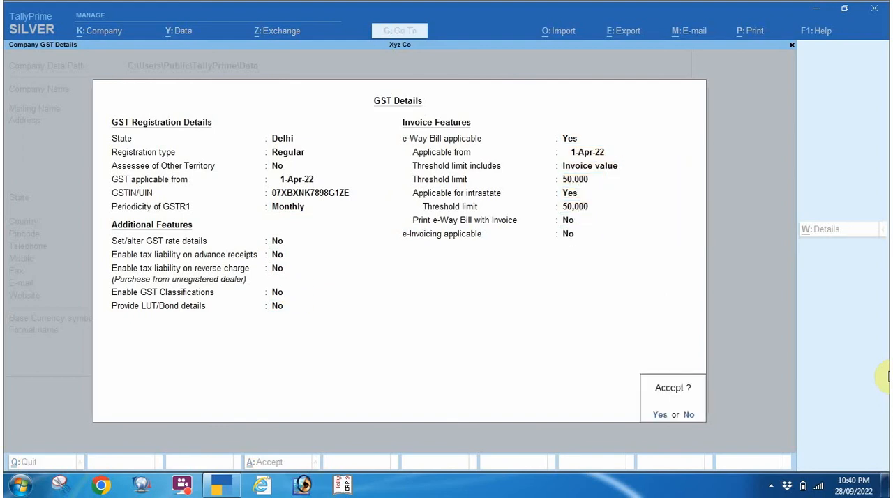
{"action": "key", "text": "Return"}
Leave the remaining taxation, online access, payroll and other features at their defaults and save the company features.
{"action": "key", "text": "Return"}
{"action": "key", "text": "Return"}
{"action": "key", "text": "Return"}
{"action": "key", "text": "Return"}
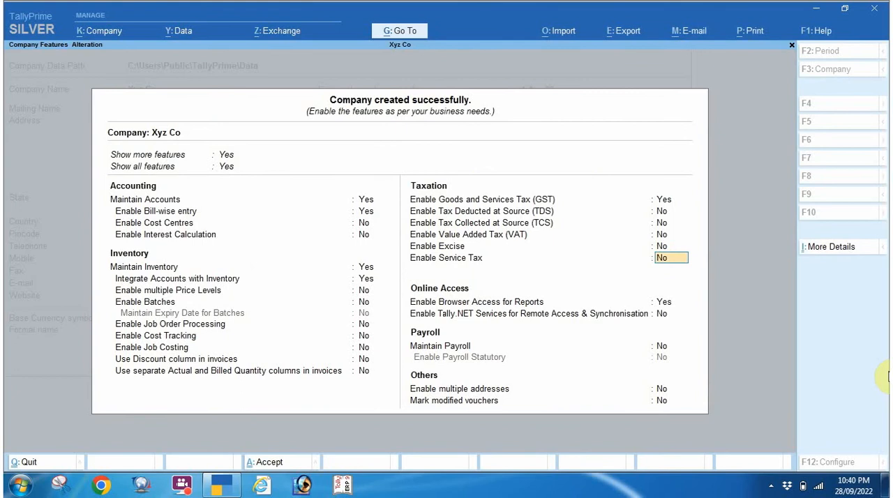
{"action": "key", "text": "Return"}
{"action": "key", "text": "Return"}
{"action": "key", "text": "Return"}
{"action": "key", "text": "Return"}
{"action": "key", "text": "Return"}
{"action": "key", "text": "Return"}
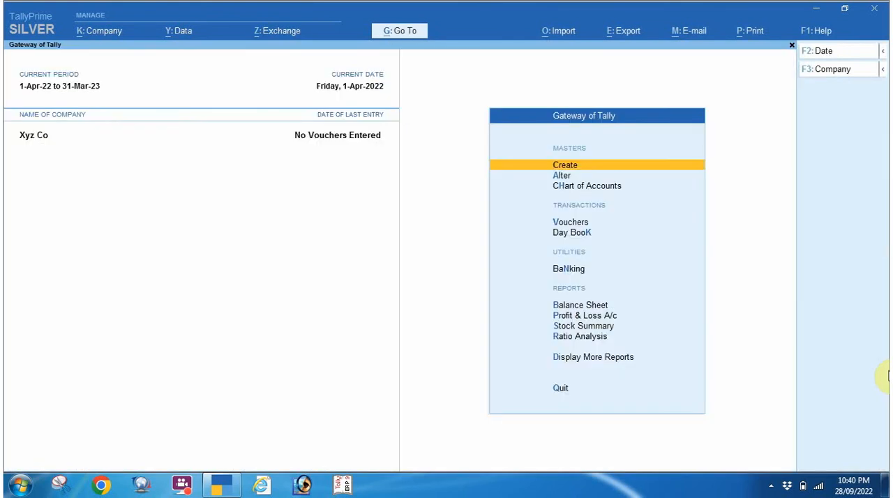
{"action": "key", "text": "Down"}
{"action": "key", "text": "Down"}
{"action": "key", "text": "Down"}
{"action": "key", "text": "Down"}
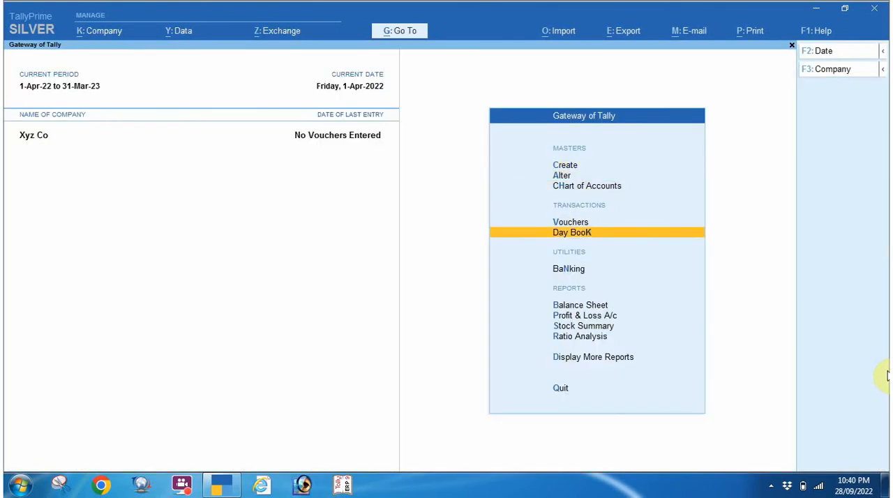
{"action": "key", "text": "Up"}
{"action": "key", "text": "Return"}
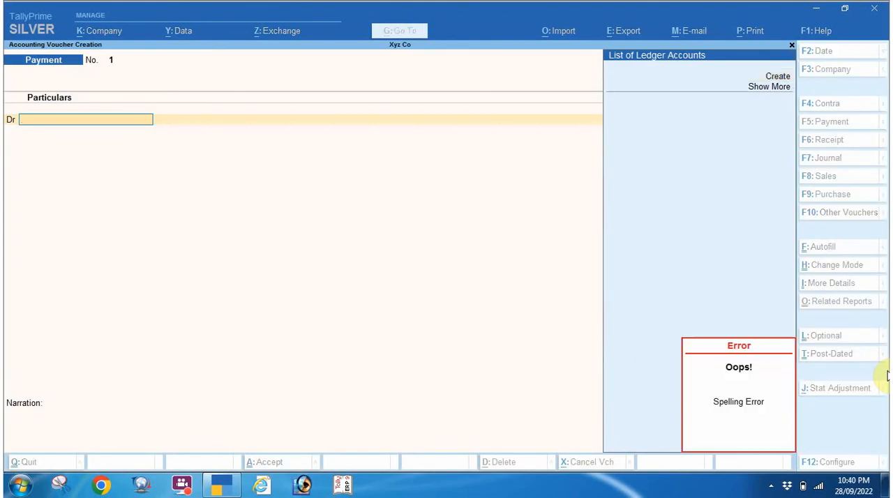
{"action": "type", "text": "hicl"}
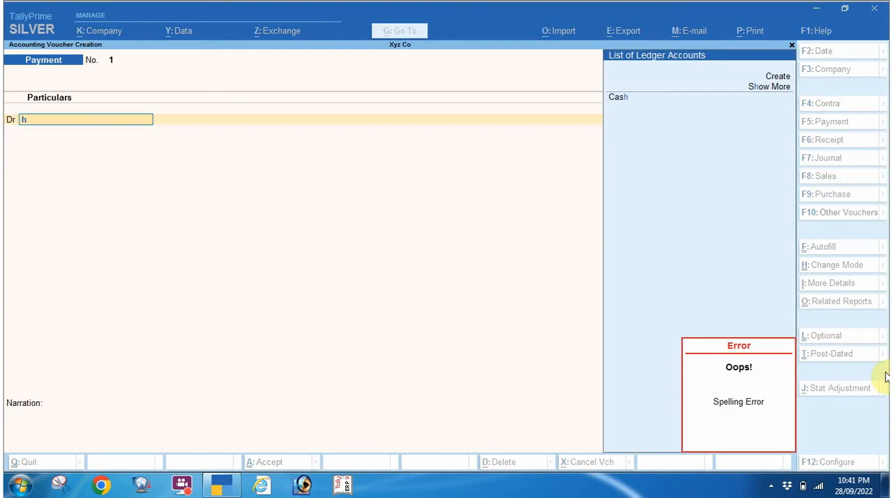
{"action": "key", "text": "BackSpace"}
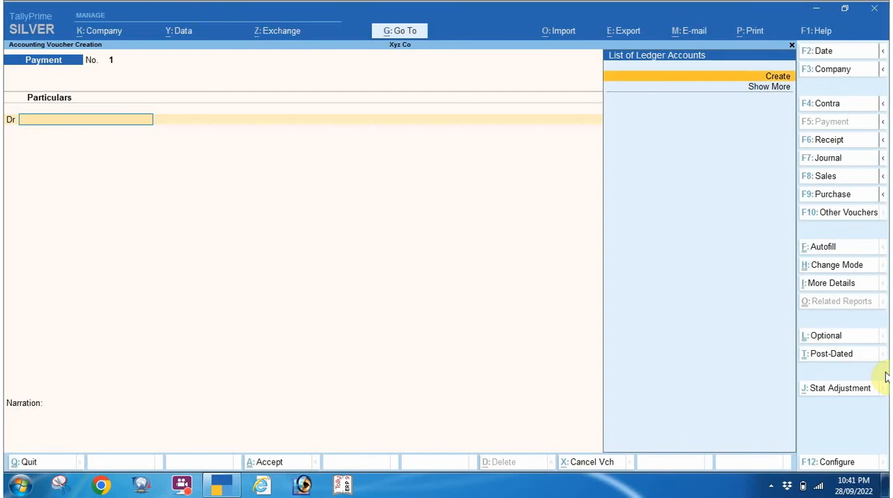
{"action": "key", "text": "Escape"}
{"action": "key", "text": "y"}
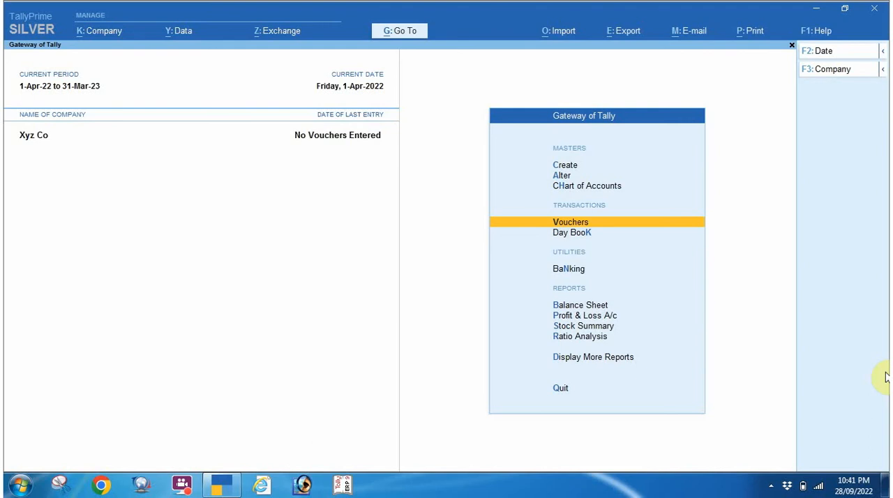
Start a purchase voucher with supplier invoice number 123 dated 1-Apr-22.
{"action": "key", "text": "Return"}
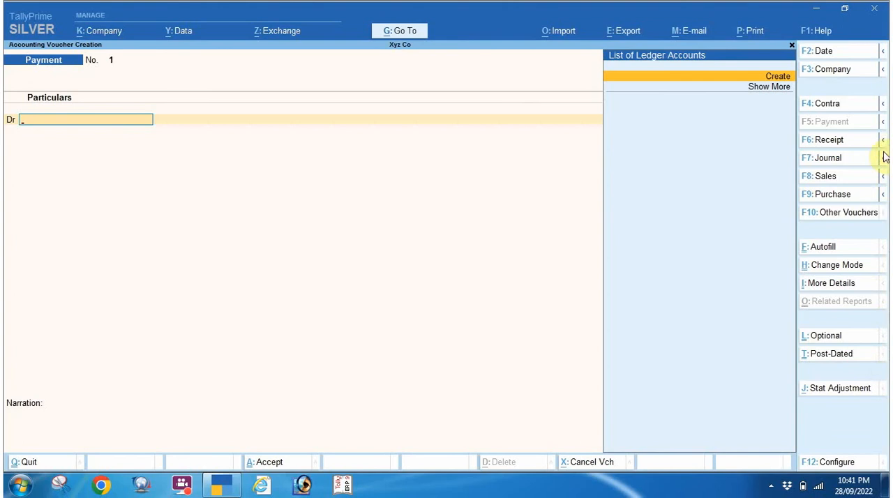
{"action": "left_click", "coordinate": [835, 199]}
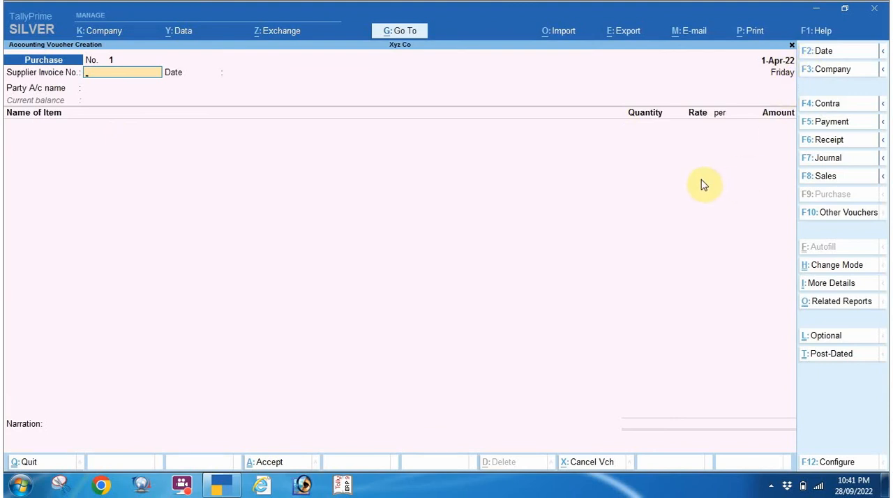
{"action": "type", "text": "13"}
{"action": "type", "text": "2"}
{"action": "key", "text": "BackSpace"}
{"action": "key", "text": "BackSpace"}
{"action": "type", "text": "233"}
{"action": "key", "text": "BackSpace"}
{"action": "key", "text": "Return"}
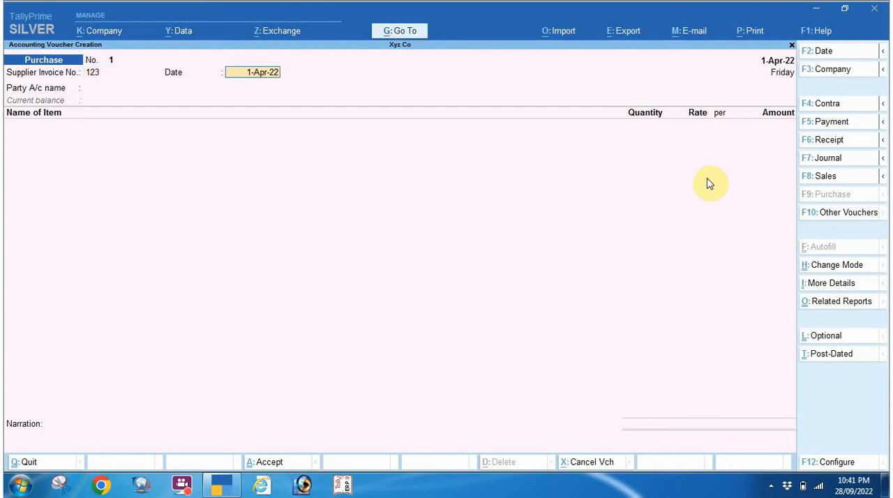
{"action": "key", "text": "Return"}
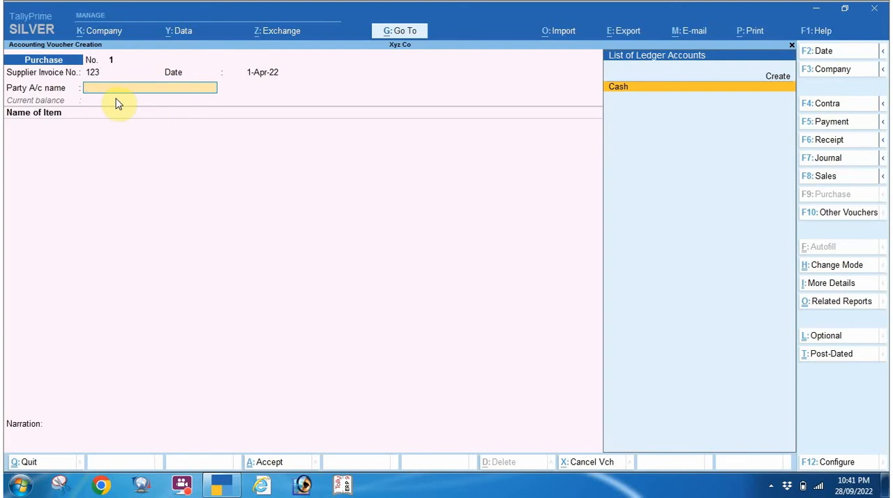
Create a party ledger from the purchase voucher, enter the supplier's name and place it under Sundry Creditors.
{"action": "key", "text": "alt+c"}
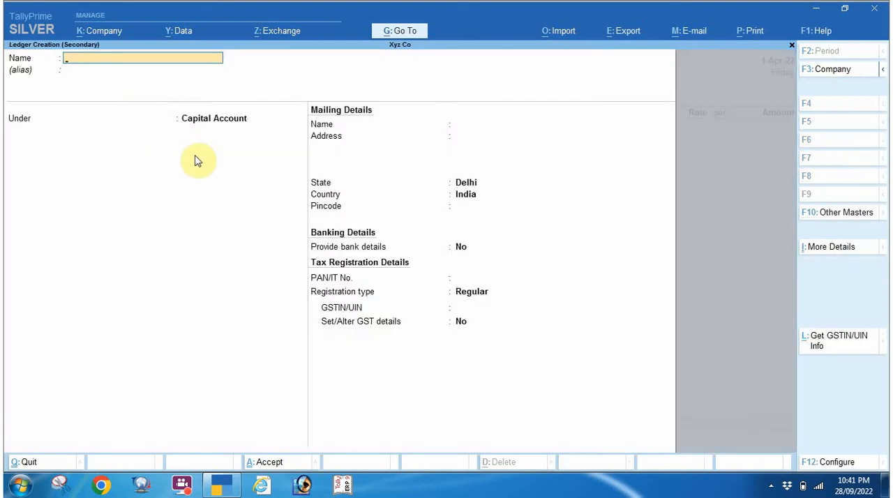
{"action": "type", "text": "Ram"}
{"action": "key", "text": "Return"}
{"action": "key", "text": "Return"}
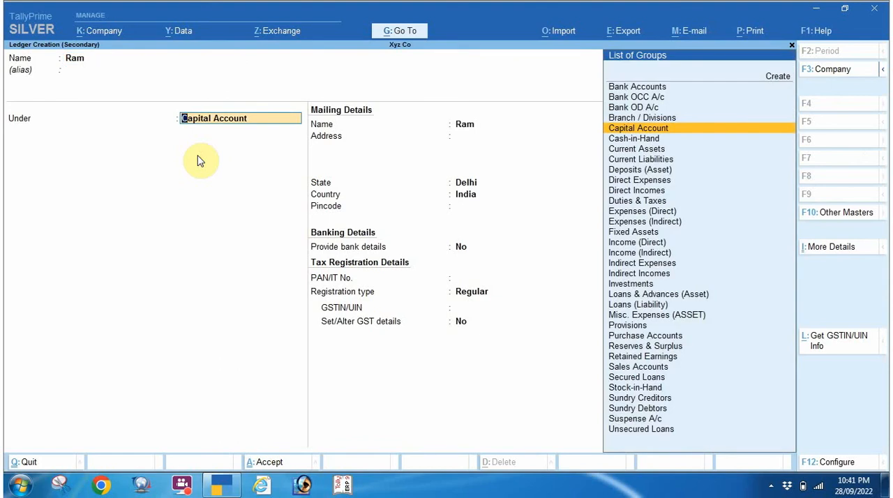
{"action": "type", "text": "Su"}
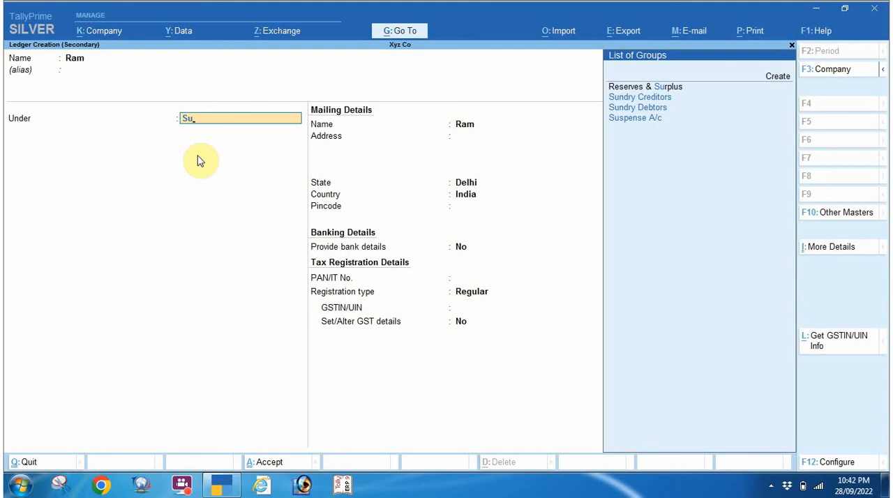
{"action": "key", "text": "Down"}
{"action": "key", "text": "Return"}
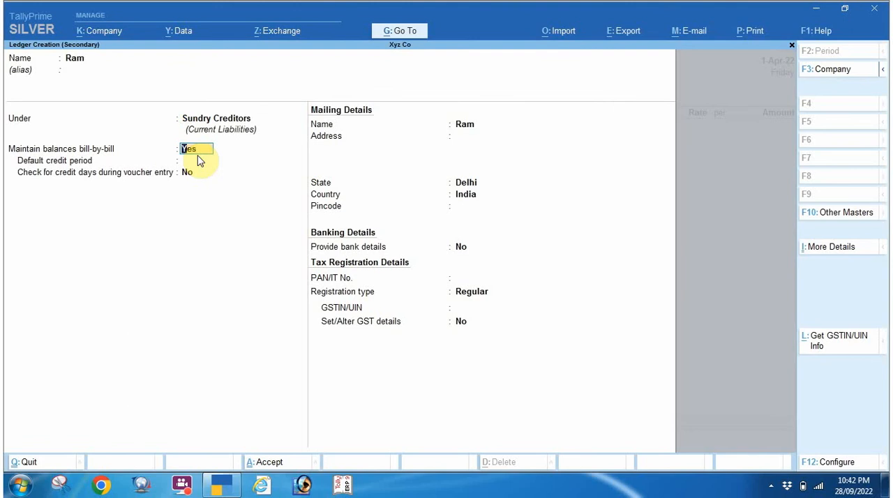
Keep bill-by-bill balances at Yes, leave the default credit period blank and fill in the supplier's mailing address.
{"action": "key", "text": "Return"}
{"action": "key", "text": "Return"}
{"action": "key", "text": "Return"}
{"action": "left_click", "coordinate": [198, 160]}
{"action": "key", "text": "Return"}
{"action": "key", "text": "Return"}
{"action": "key", "text": "Return"}
{"action": "type", "text": "d"}
{"action": "left_click", "coordinate": [198, 160]}
{"action": "key", "text": "Return"}
{"action": "key", "text": "Return"}
{"action": "key", "text": "Return"}
{"action": "type", "text": "nnn"}
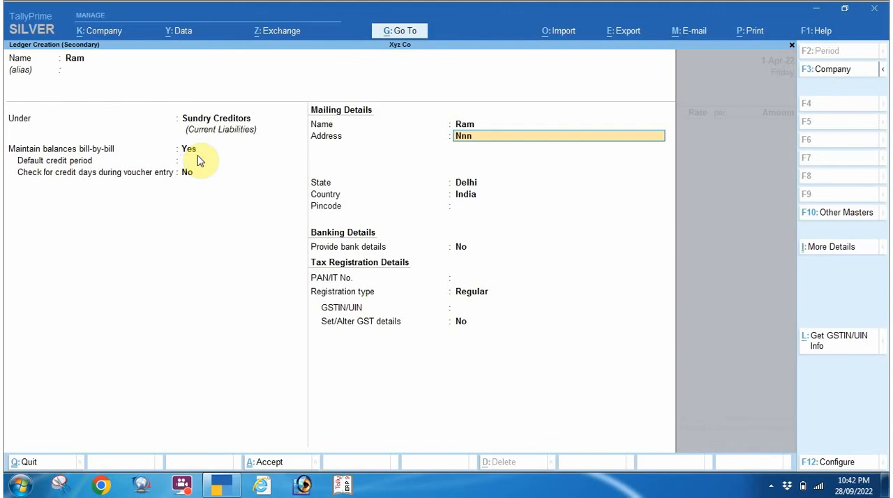
{"action": "key", "text": "Return"}
{"action": "key", "text": "Return"}
{"action": "left_click", "coordinate": [198, 159]}
{"action": "key", "text": "Return"}
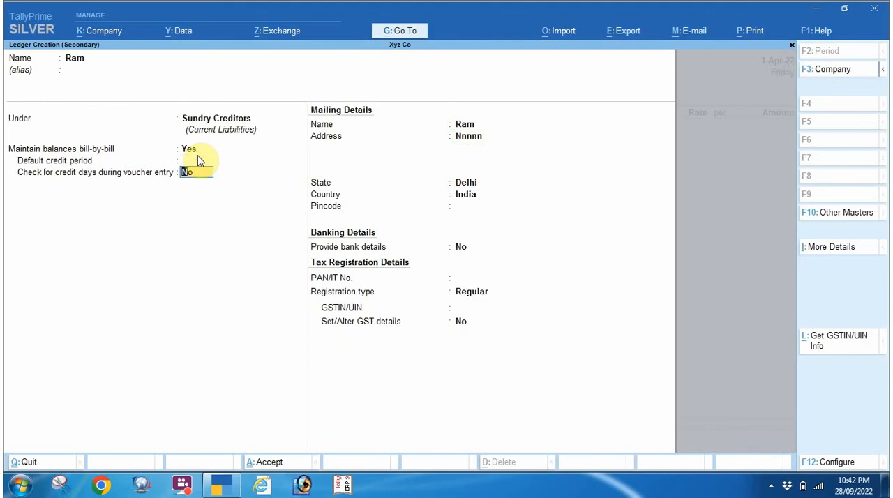
Keep the state as Delhi and the registration type as Regular, enter the supplier's GSTIN and save the ledger.
{"action": "key", "text": "Return"}
{"action": "key", "text": "Return"}
{"action": "key", "text": "Return"}
{"action": "key", "text": "Return"}
{"action": "key", "text": "Return"}
{"action": "key", "text": "Return"}
{"action": "key", "text": "Return"}
{"action": "key", "text": "Return"}
{"action": "key", "text": "Return"}
{"action": "key", "text": "Return"}
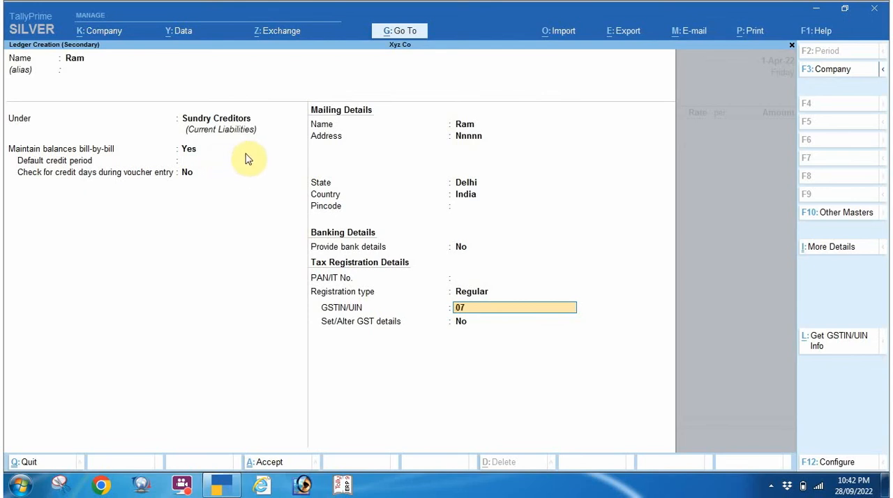
{"action": "type", "text": "NDJDN567S9K1Z"}
{"action": "key", "text": "Return"}
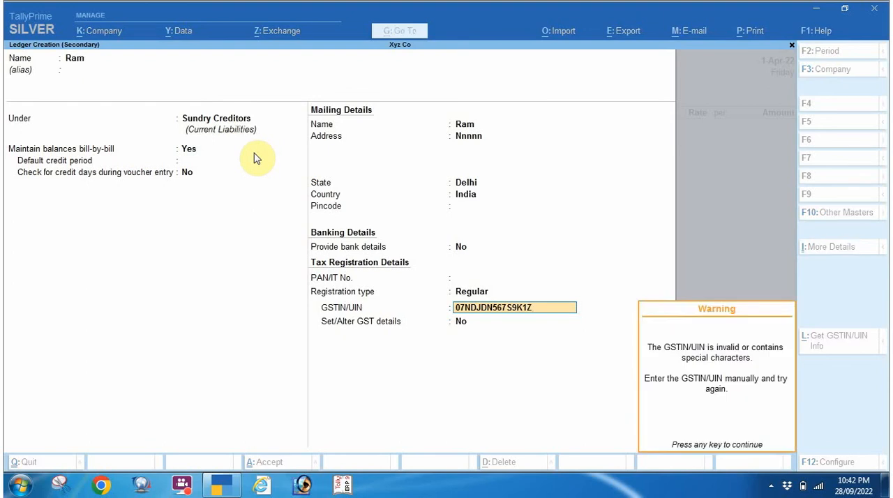
{"action": "key", "text": "Return"}
{"action": "key", "text": "Return"}
{"action": "key", "text": "Return"}
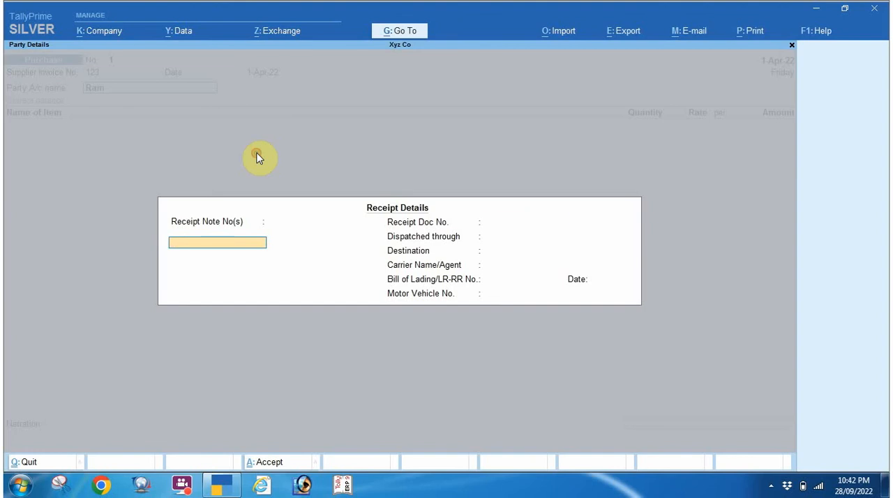
Leave all receipt details of the purchase voucher blank and accept them.
{"action": "key", "text": "Return"}
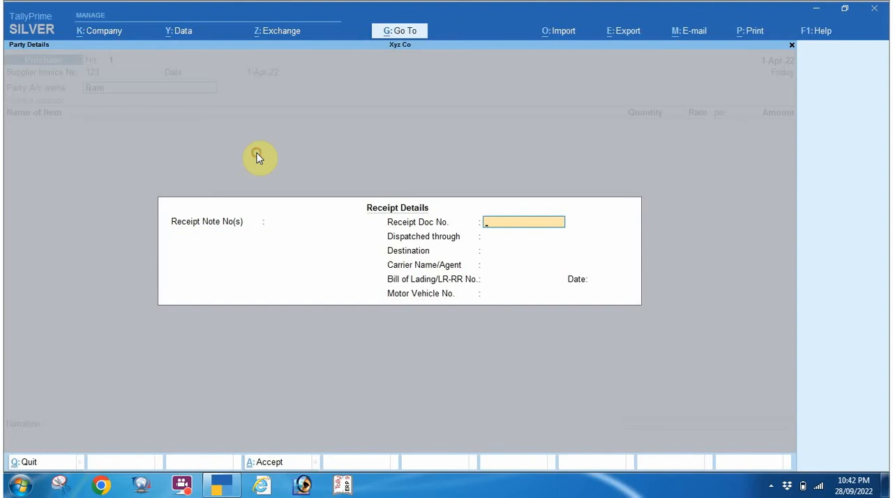
{"action": "key", "text": "Return"}
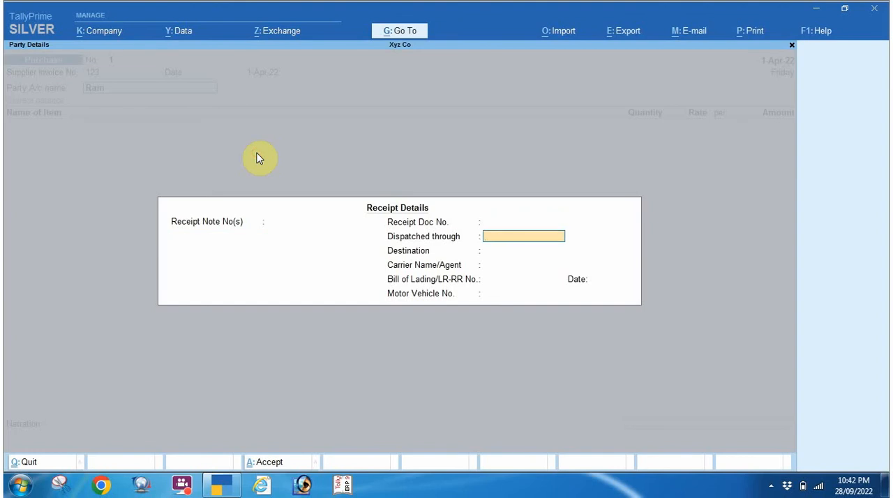
{"action": "key", "text": "Return"}
{"action": "key", "text": "Return"}
{"action": "key", "text": "Return"}
{"action": "key", "text": "Return"}
{"action": "key", "text": "Return"}
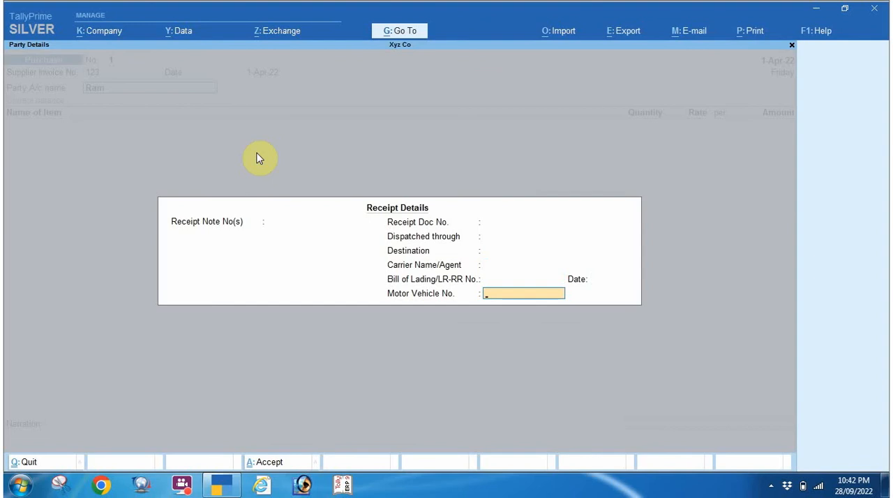
{"action": "key", "text": "Return"}
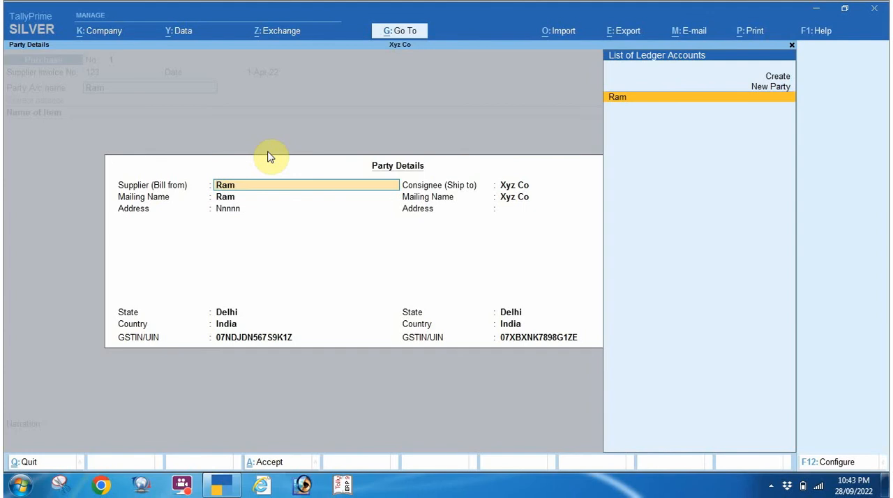
Accept the party details with the new ledger as supplier and Xyz Co as consignee.
{"action": "key", "text": "Return"}
{"action": "key", "text": "Return"}
{"action": "key", "text": "Return"}
{"action": "key", "text": "Return"}
{"action": "key", "text": "Return"}
{"action": "key", "text": "Return"}
{"action": "key", "text": "Return"}
{"action": "key", "text": "Return"}
{"action": "key", "text": "Return"}
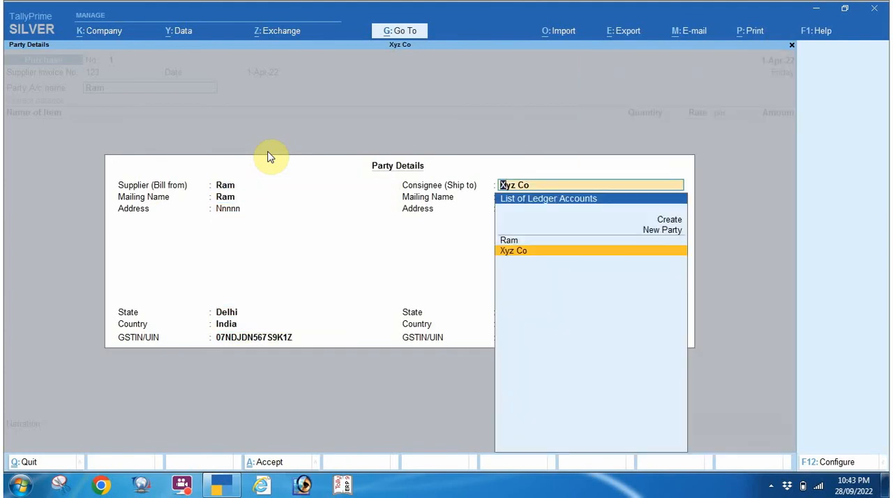
{"action": "key", "text": "Return"}
{"action": "key", "text": "Return"}
{"action": "key", "text": "Return"}
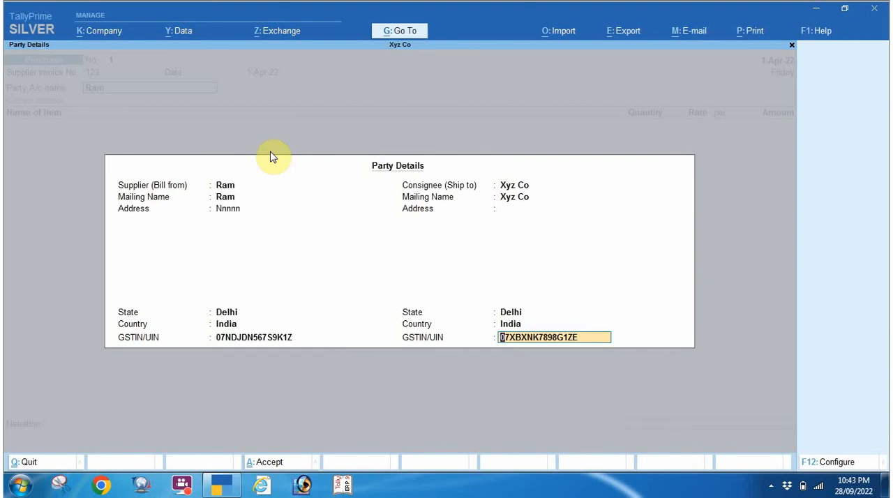
{"action": "key", "text": "Return"}
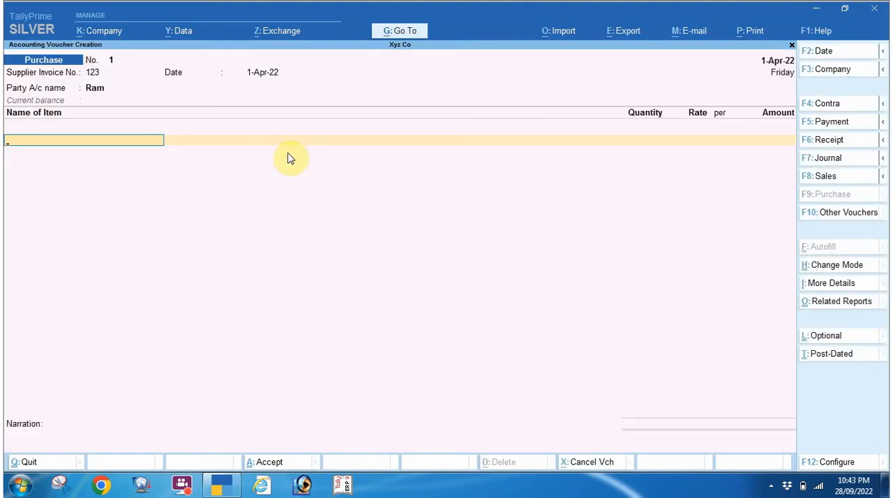
Return to the voucher's party account, open a blank ledger form through Create Master and quit it.
{"action": "left_click", "coordinate": [96, 89]}
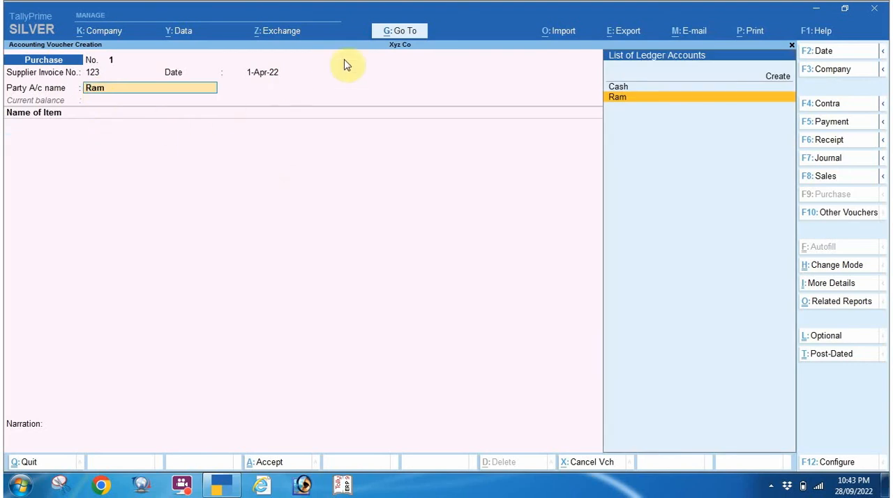
{"action": "left_click", "coordinate": [387, 37]}
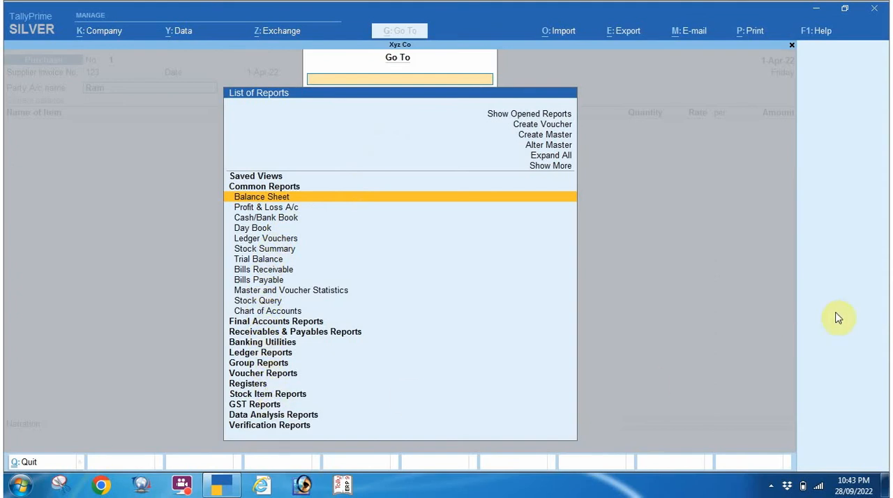
{"action": "key", "text": "Up"}
{"action": "key", "text": "Up"}
{"action": "key", "text": "Up"}
{"action": "key", "text": "Up"}
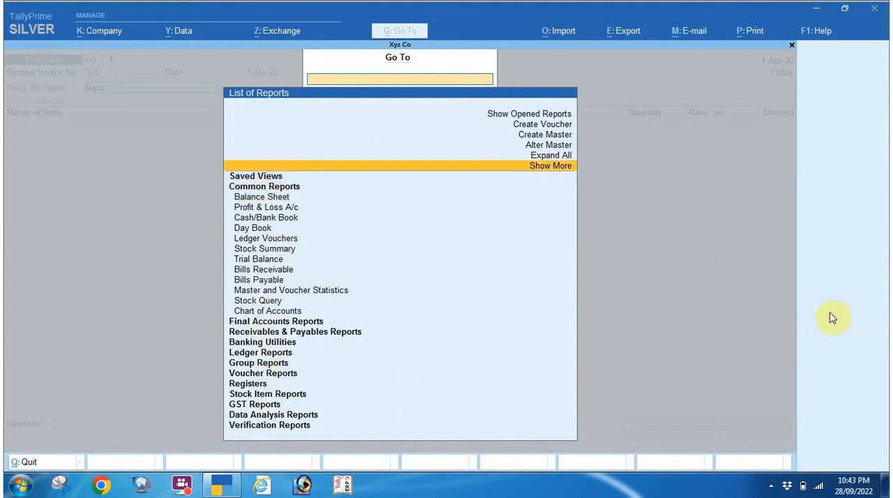
{"action": "key", "text": "Return"}
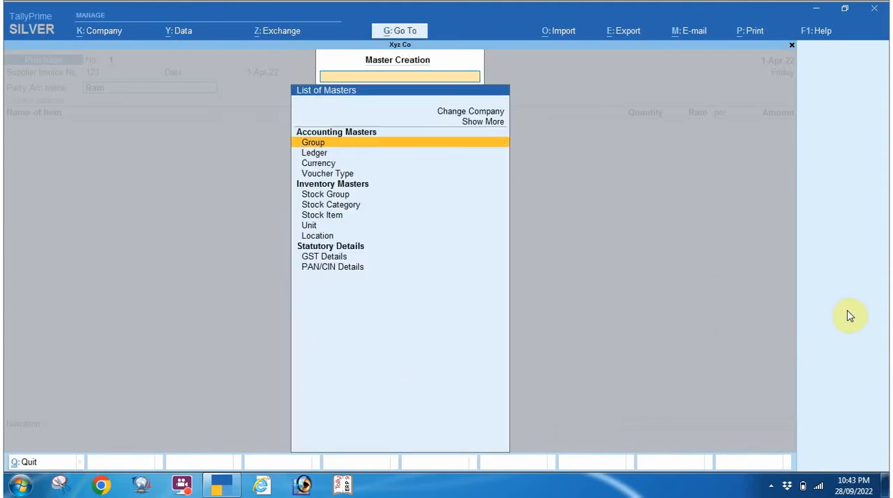
{"action": "key", "text": "Down"}
{"action": "key", "text": "Return"}
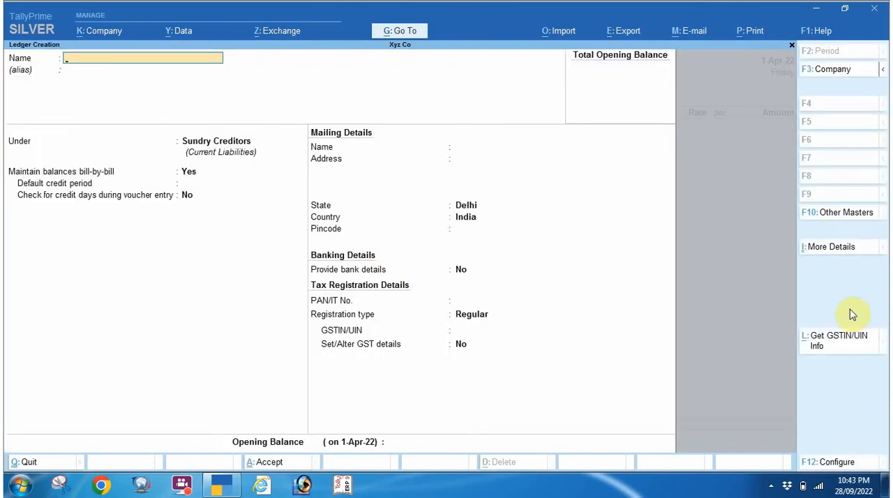
{"action": "key", "text": "Escape"}
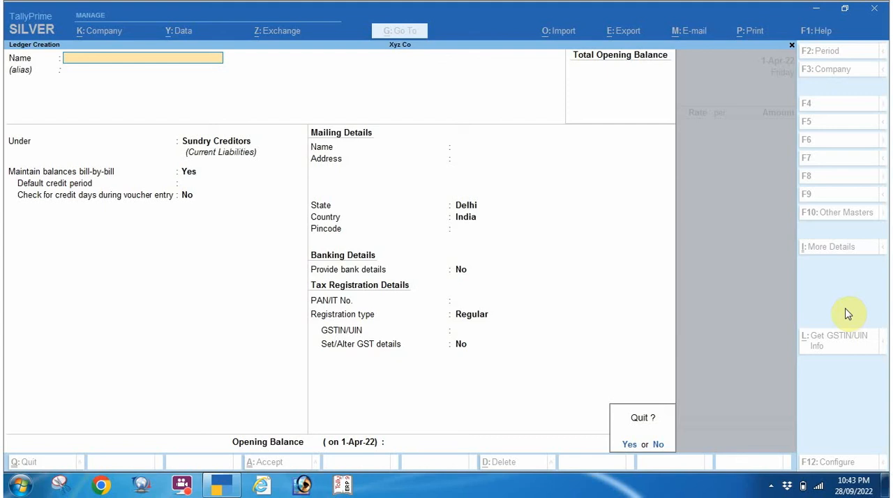
{"action": "key", "text": "y"}
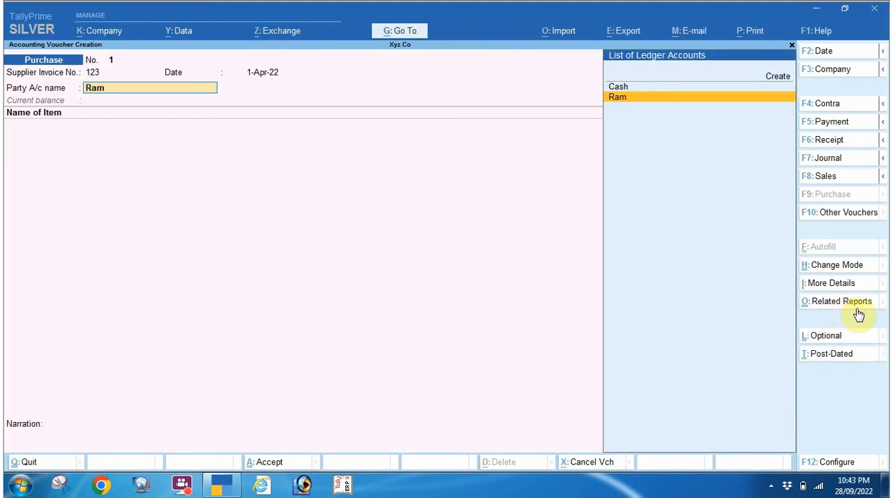
Reselect the supplier ledger as the party account and leave the receipt details blank again.
{"action": "key", "text": "Return"}
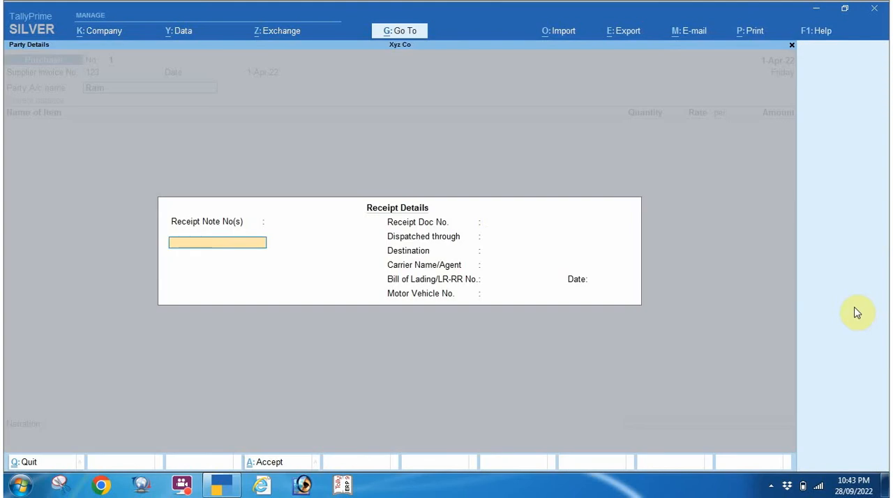
{"action": "key", "text": "Return"}
Accept the unchanged supplier and consignee details and return to the voucher's item entry, closing Related Reports.
{"action": "key", "text": "Return"}
{"action": "key", "text": "Return"}
{"action": "key", "text": "Return"}
{"action": "key", "text": "Return"}
{"action": "key", "text": "Return"}
{"action": "key", "text": "Return"}
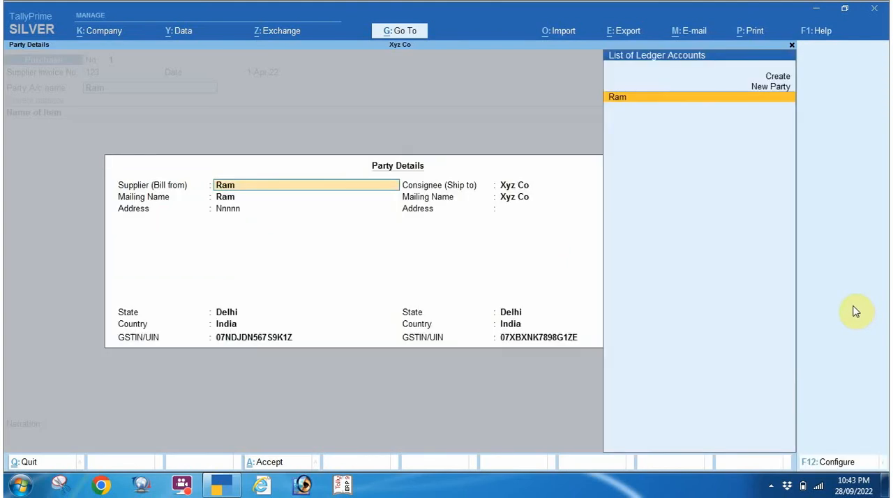
{"action": "key", "text": "Return"}
{"action": "key", "text": "Return"}
{"action": "key", "text": "Return"}
{"action": "key", "text": "Return"}
{"action": "key", "text": "Return"}
{"action": "key", "text": "Return"}
{"action": "key", "text": "Return"}
{"action": "key", "text": "Return"}
{"action": "key", "text": "Return"}
{"action": "key", "text": "Return"}
{"action": "key", "text": "Return"}
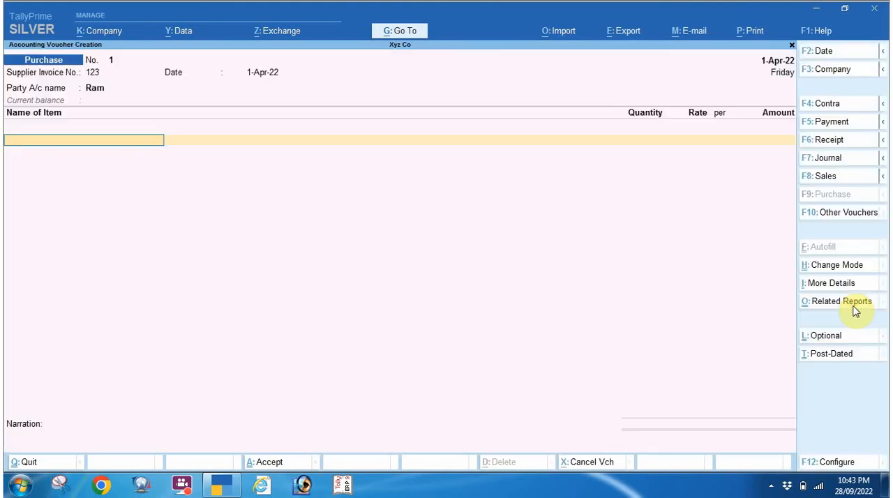
{"action": "left_click", "coordinate": [855, 305]}
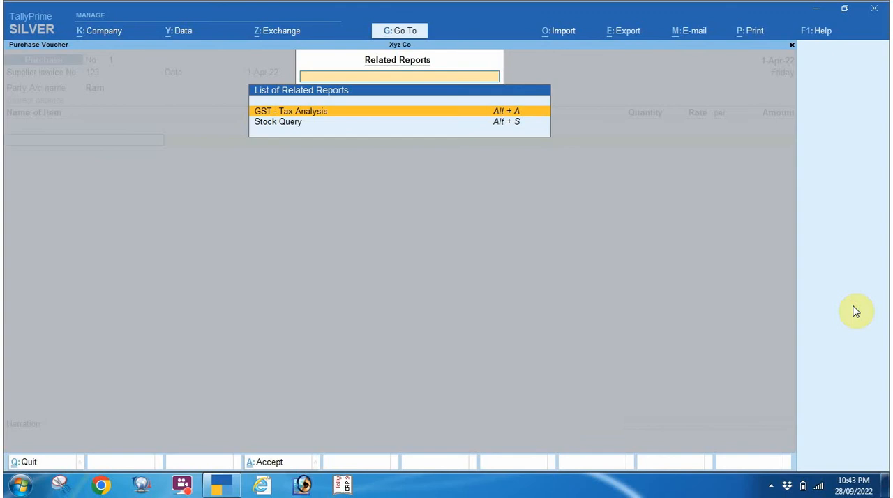
{"action": "key", "text": "Escape"}
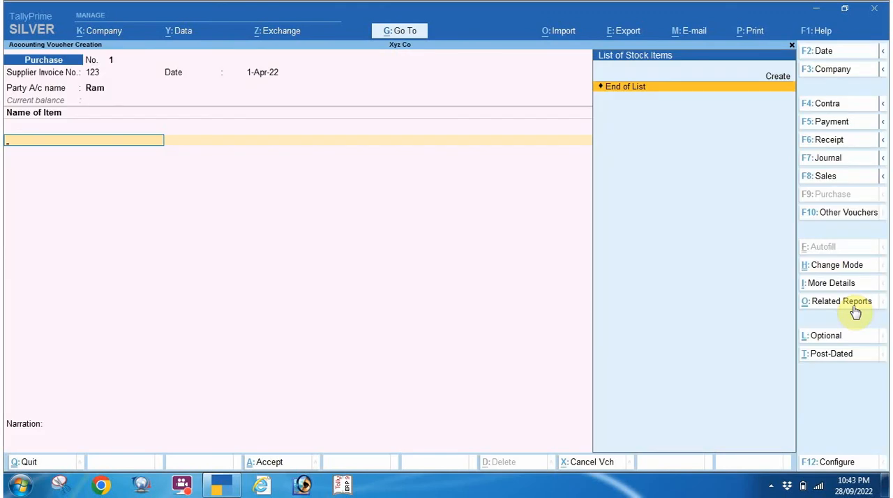
Create a stock item named T.V under the Primary group from the purchase voucher.
{"action": "key", "text": "alt+c"}
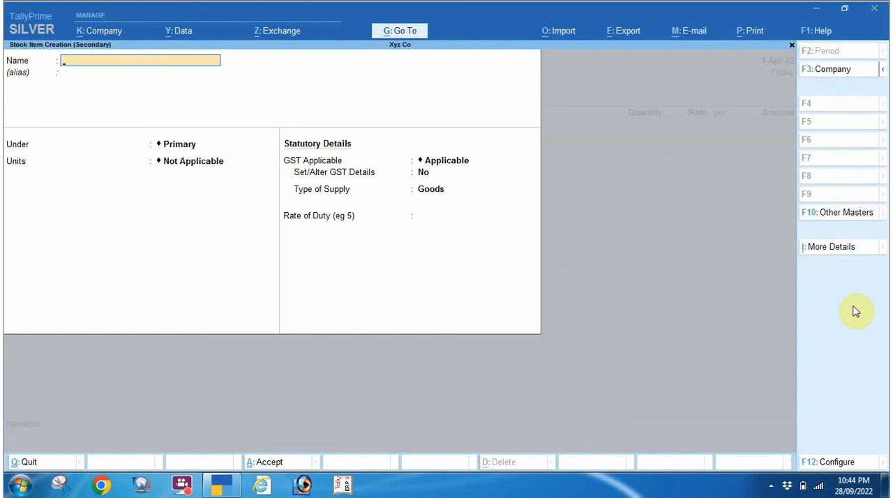
{"action": "type", "text": "T.V"}
{"action": "key", "text": "Return"}
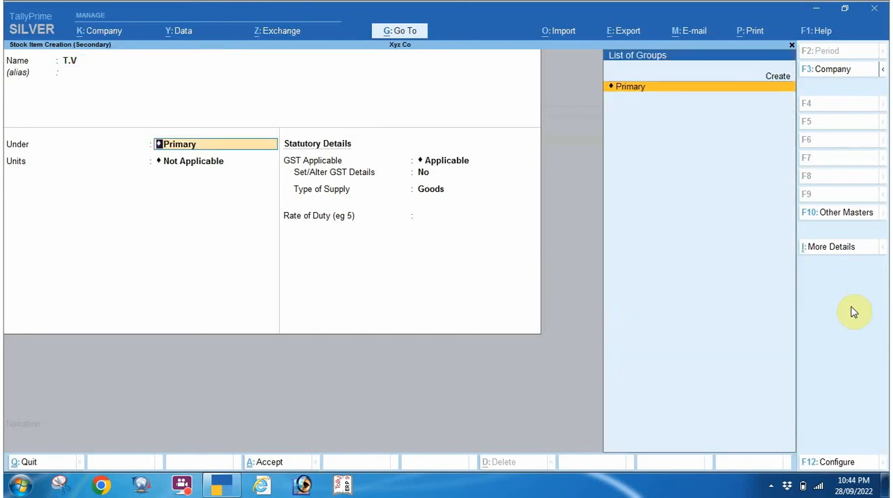
{"action": "key", "text": "Return"}
Start creating a simple unit for the T.V stock item with the symbol nos.
{"action": "key", "text": "alt"}
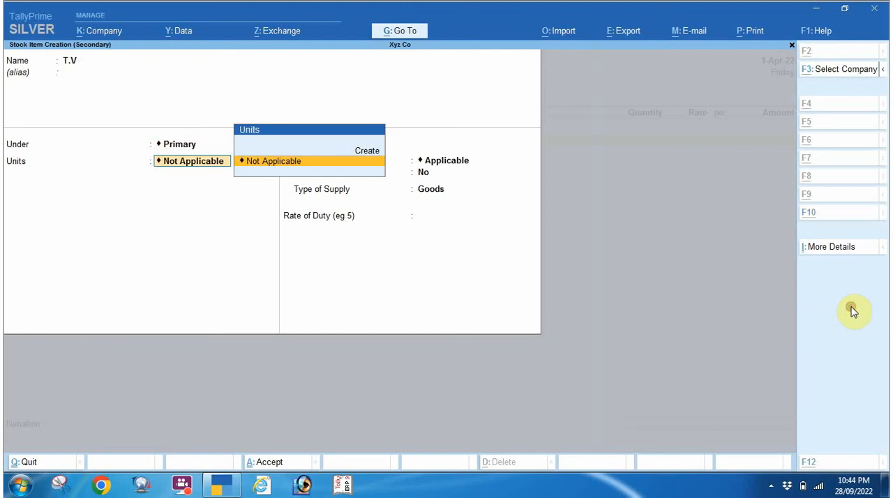
{"action": "key", "text": "alt+c"}
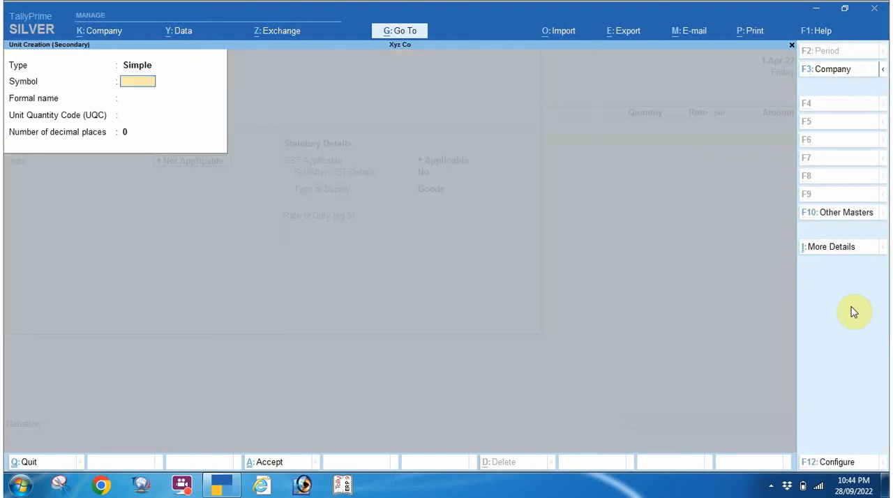
{"action": "type", "text": "pcs"}
{"action": "key", "text": "BackSpace"}
{"action": "key", "text": "BackSpace"}
{"action": "key", "text": "BackSpace"}
{"action": "type", "text": "nos"}
{"action": "key", "text": "Return"}
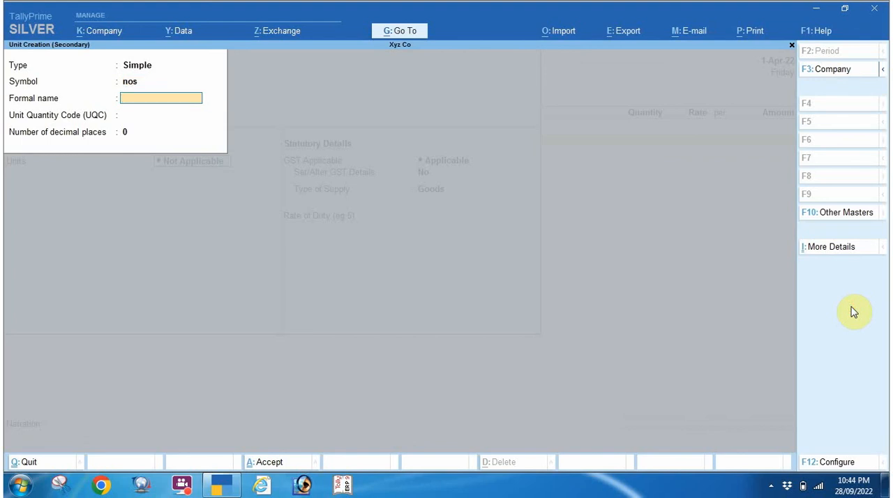
Set the unit's formal name to Number and filter the unit quantity codes by "no".
{"action": "type", "text": "Number"}
{"action": "key", "text": "Return"}
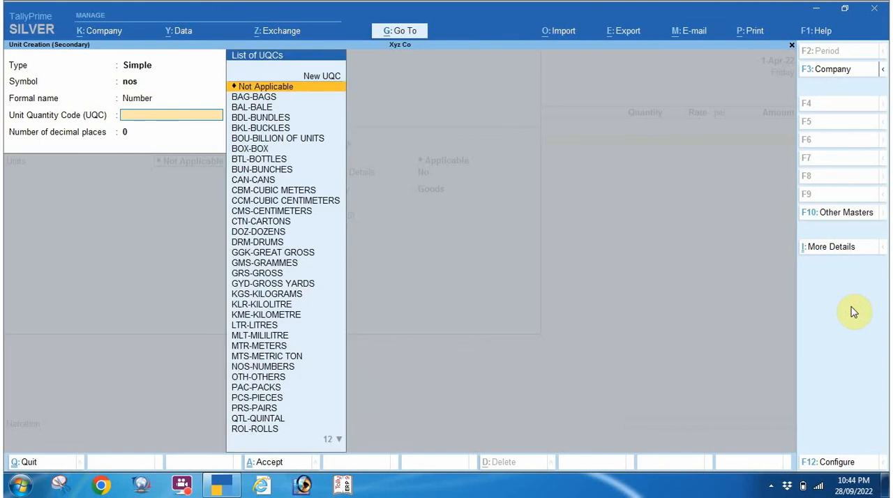
{"action": "type", "text": "no"}
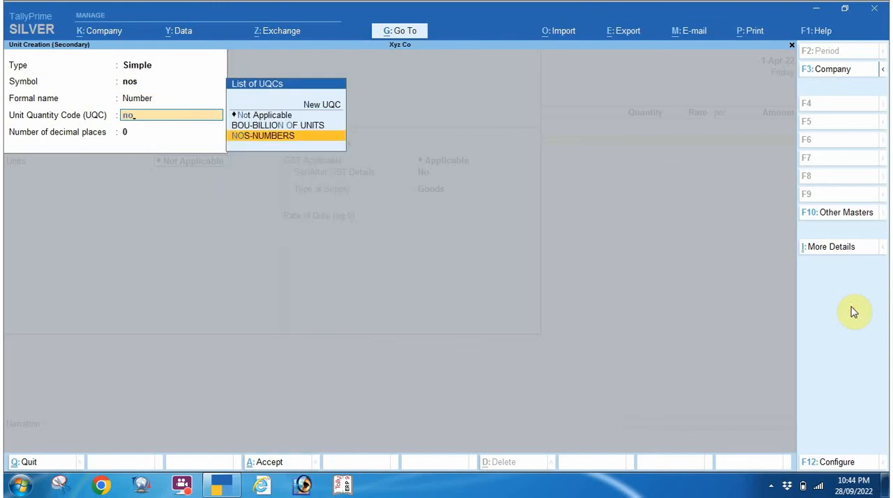
Look through the full list of available unit quantity codes.
{"action": "key", "text": "BackSpace"}
{"action": "key", "text": "BackSpace"}
{"action": "key", "text": "Down"}
{"action": "key", "text": "Down"}
{"action": "key", "text": "Down"}
{"action": "key", "text": "Down"}
{"action": "key", "text": "Down"}
{"action": "key", "text": "Down"}
{"action": "key", "text": "Down"}
{"action": "key", "text": "Down"}
{"action": "key", "text": "Down"}
{"action": "key", "text": "Down"}
{"action": "key", "text": "Down"}
{"action": "key", "text": "Down"}
{"action": "key", "text": "Down"}
{"action": "key", "text": "Down"}
{"action": "key", "text": "Down"}
{"action": "key", "text": "Down"}
{"action": "key", "text": "Down"}
{"action": "key", "text": "Down"}
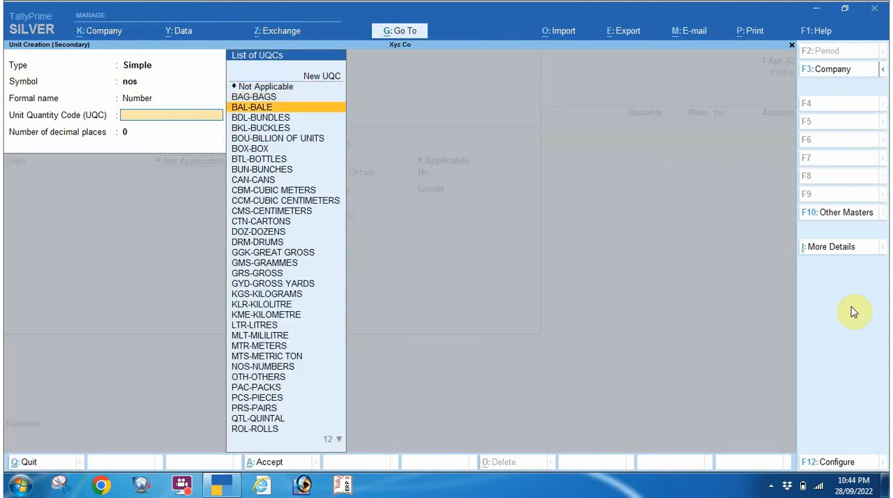
{"action": "key", "text": "Down"}
{"action": "key", "text": "Down"}
{"action": "key", "text": "Down"}
{"action": "key", "text": "Down"}
{"action": "key", "text": "Down"}
{"action": "key", "text": "Down"}
{"action": "key", "text": "Down"}
{"action": "key", "text": "Down"}
{"action": "key", "text": "Down"}
{"action": "key", "text": "Down"}
{"action": "key", "text": "Down"}
{"action": "key", "text": "Down"}
{"action": "key", "text": "Down"}
{"action": "key", "text": "Down"}
{"action": "key", "text": "Down"}
{"action": "key", "text": "Down"}
{"action": "key", "text": "Down"}
{"action": "key", "text": "Down"}
{"action": "key", "text": "Down"}
{"action": "key", "text": "Down"}
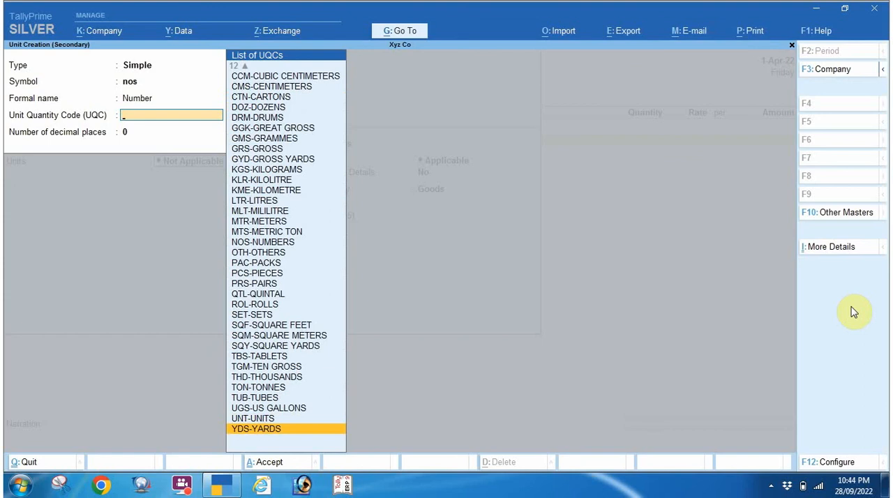
{"action": "key", "text": "Up"}
{"action": "key", "text": "Up"}
{"action": "key", "text": "Up"}
{"action": "key", "text": "Up"}
{"action": "key", "text": "Up"}
{"action": "key", "text": "Up"}
{"action": "key", "text": "Up"}
{"action": "key", "text": "Up"}
{"action": "key", "text": "Up"}
{"action": "key", "text": "Up"}
{"action": "key", "text": "Up"}
{"action": "key", "text": "Up"}
{"action": "key", "text": "Up"}
{"action": "key", "text": "Up"}
{"action": "key", "text": "Up"}
{"action": "key", "text": "Up"}
{"action": "key", "text": "Up"}
{"action": "key", "text": "Up"}
{"action": "key", "text": "Up"}
{"action": "key", "text": "Up"}
Assign NOS-NUMBERS as the unit quantity code and save the nos unit with 0 decimal places.
{"action": "type", "text": "n"}
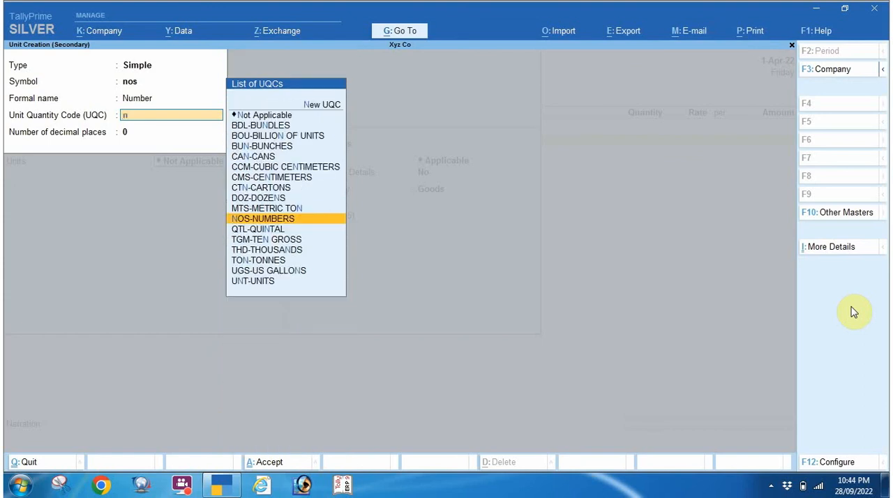
{"action": "key", "text": "Return"}
{"action": "key", "text": "Return"}
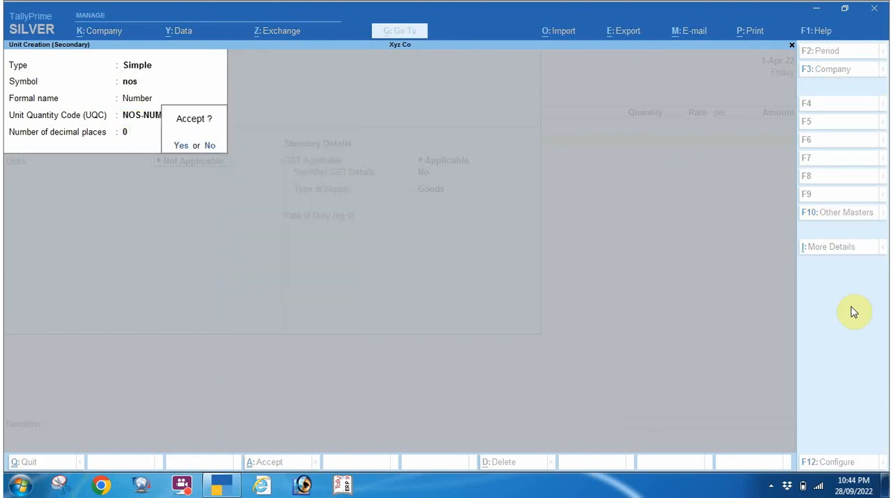
{"action": "key", "text": "Escape"}
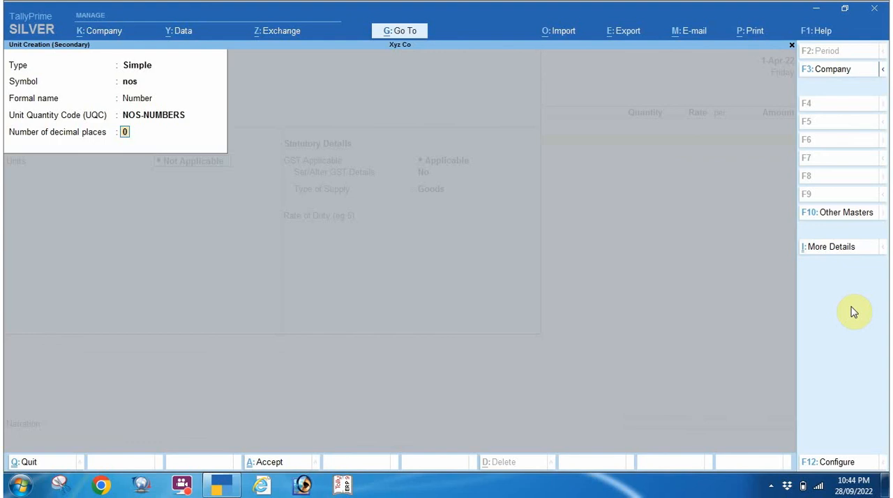
{"action": "key", "text": "Return"}
Keep GST applicable for T.V, enable its GST details and enter HSN/SAC code 3637.
{"action": "key", "text": "Return"}
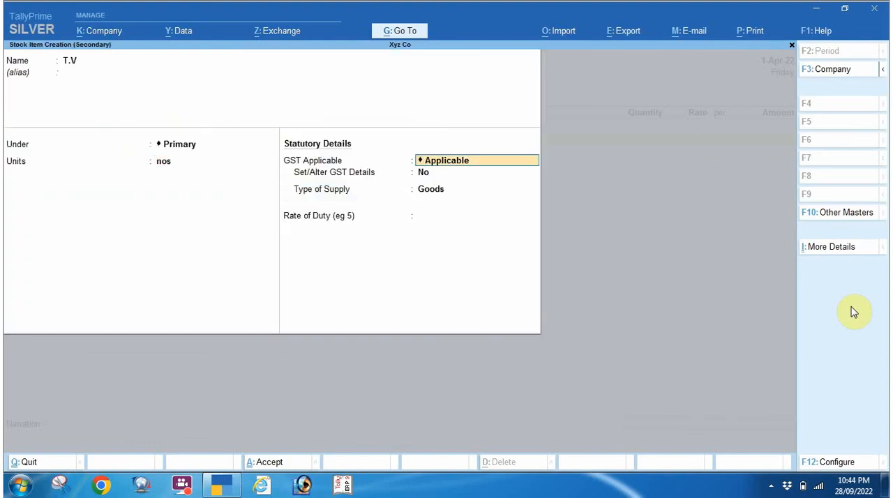
{"action": "key", "text": "Return"}
{"action": "type", "text": "y"}
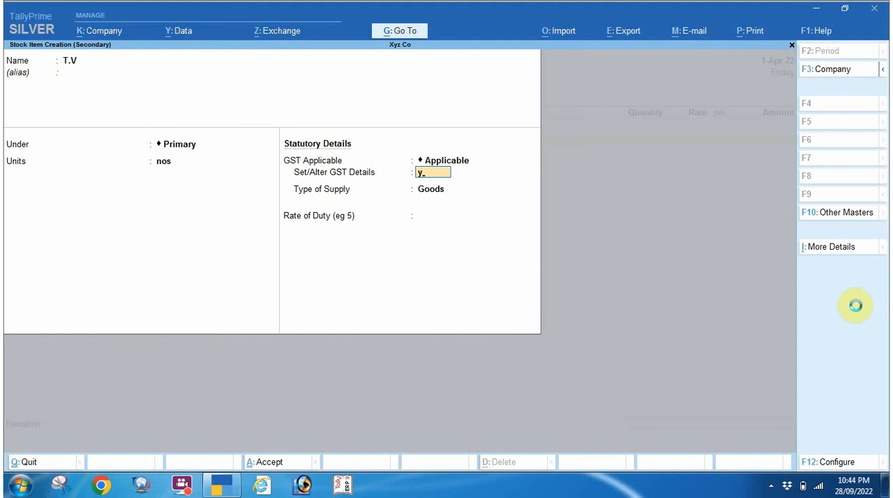
{"action": "key", "text": "Return"}
{"action": "key", "text": "Return"}
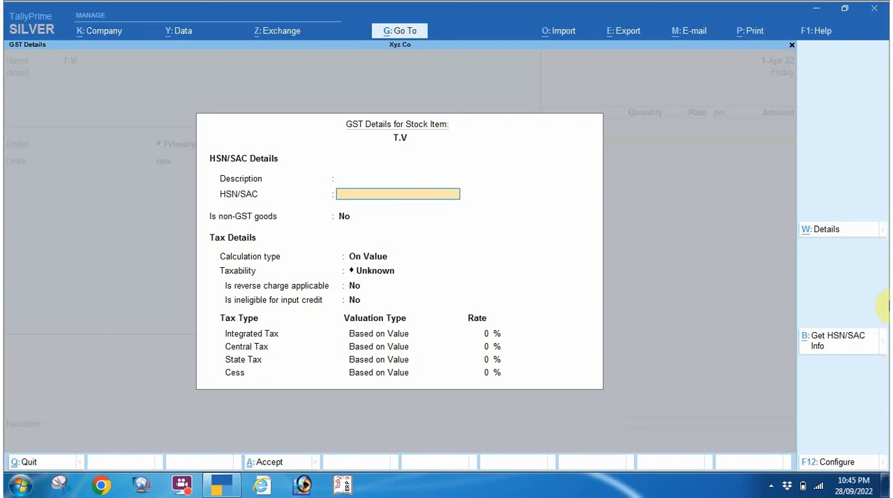
{"action": "type", "text": "363746"}
{"action": "key", "text": "BackSpace"}
{"action": "key", "text": "BackSpace"}
{"action": "key", "text": "Return"}
{"action": "key", "text": "Return"}
Set T.V's taxability to Taxable with an integrated tax rate of 28% and accept the GST details.
{"action": "key", "text": "Down"}
{"action": "key", "text": "Down"}
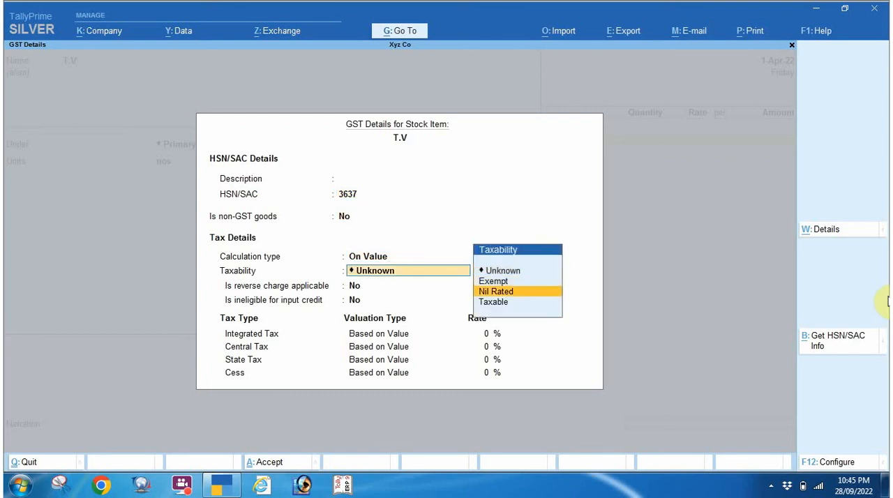
{"action": "key", "text": "Down"}
{"action": "key", "text": "Return"}
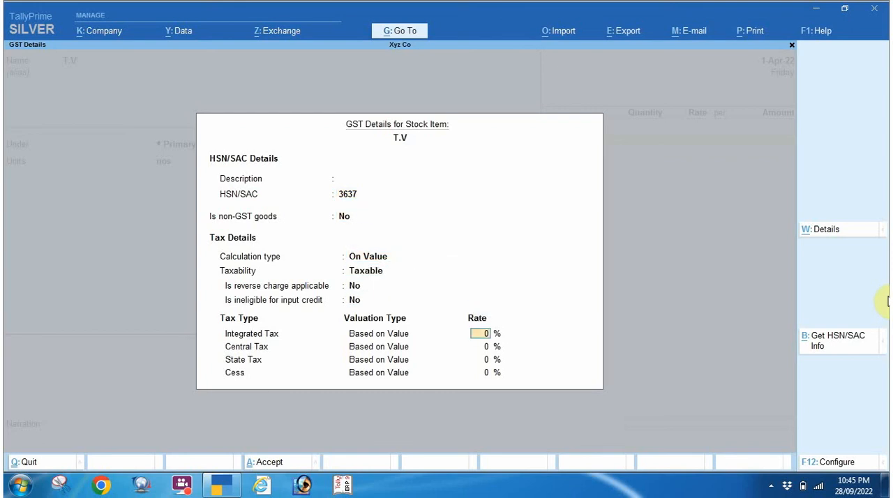
{"action": "type", "text": "28"}
{"action": "key", "text": "Return"}
{"action": "key", "text": "Return"}
{"action": "key", "text": "Return"}
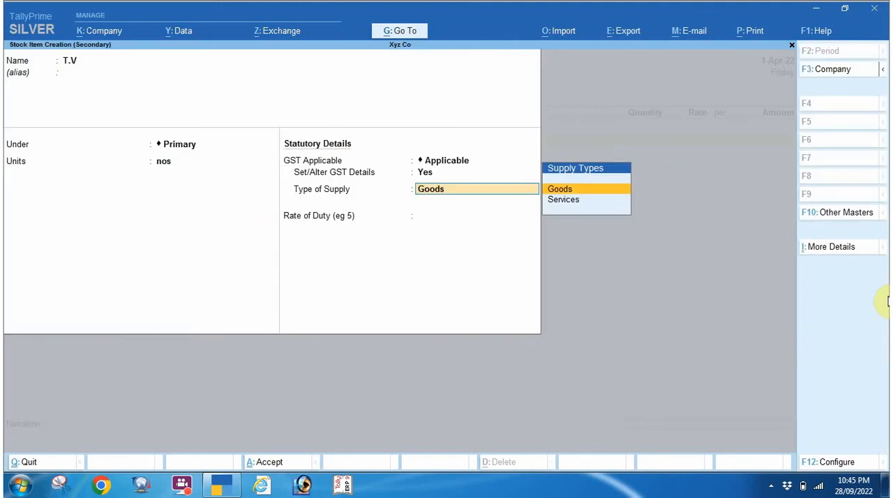
Keep Goods as the type of supply, leave the rate of duty blank and save the T.V stock item.
{"action": "key", "text": "Down"}
{"action": "key", "text": "Up"}
{"action": "key", "text": "Return"}
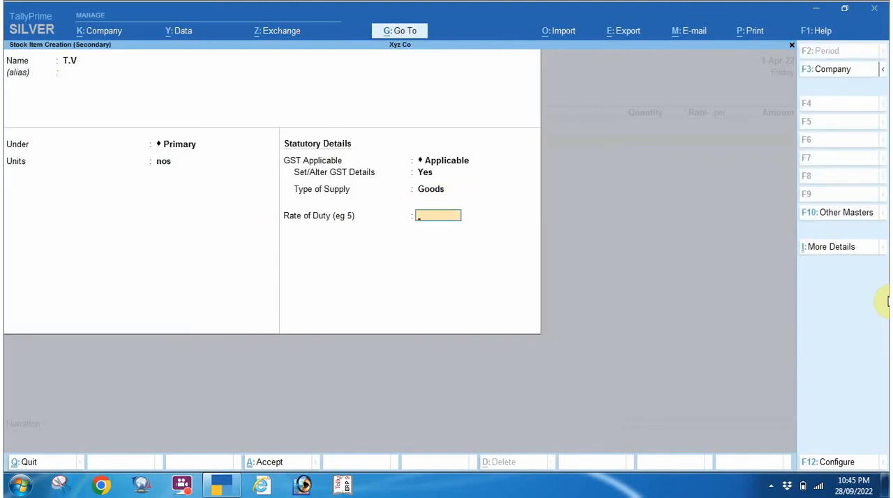
{"action": "key", "text": "Return"}
Enter a quantity of 100 nos at a rate of 7000 for T.V and proceed to its accounting details.
{"action": "key", "text": "Return"}
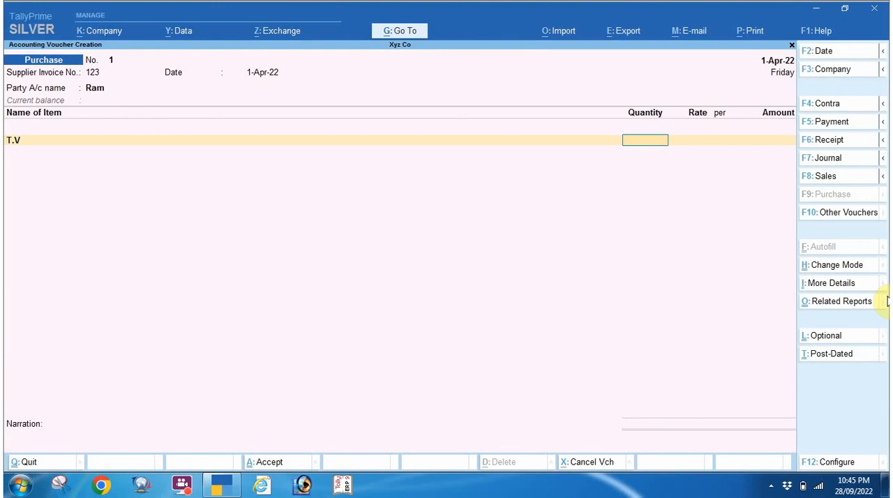
{"action": "type", "text": "100"}
{"action": "key", "text": "Return"}
{"action": "type", "text": "1"}
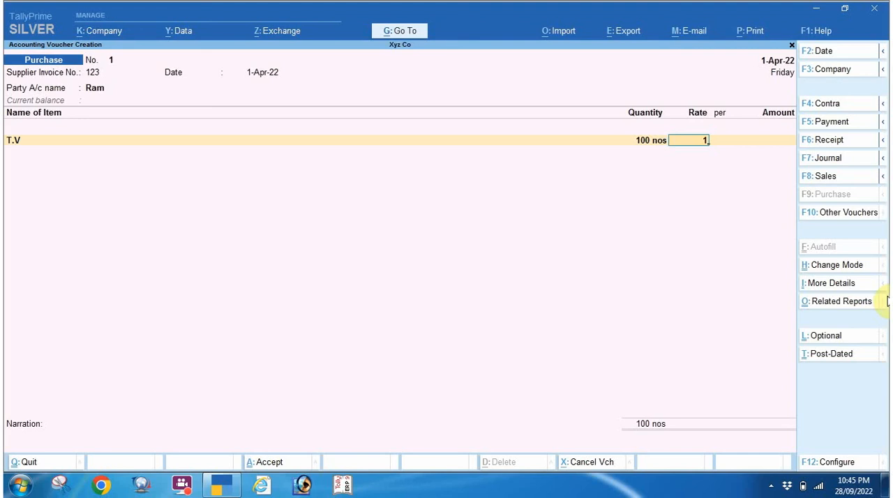
{"action": "key", "text": "BackSpace"}
{"action": "type", "text": "7000"}
{"action": "key", "text": "Return"}
{"action": "key", "text": "Return"}
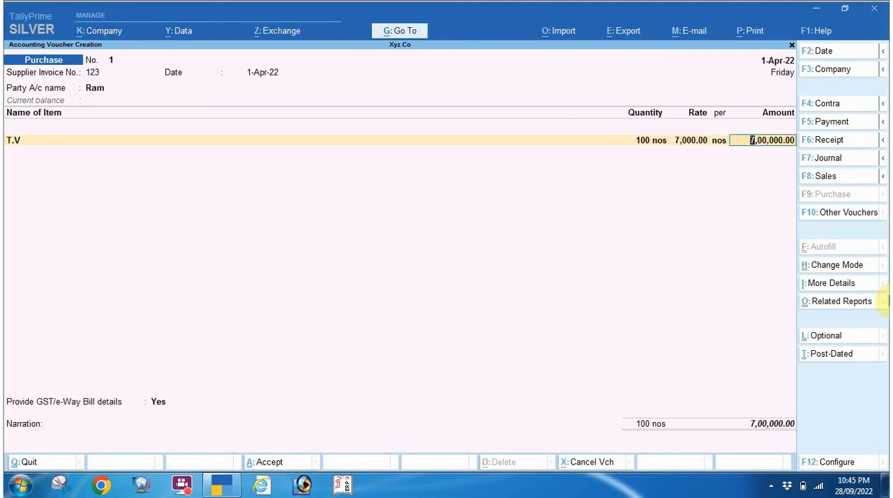
{"action": "key", "text": "Return"}
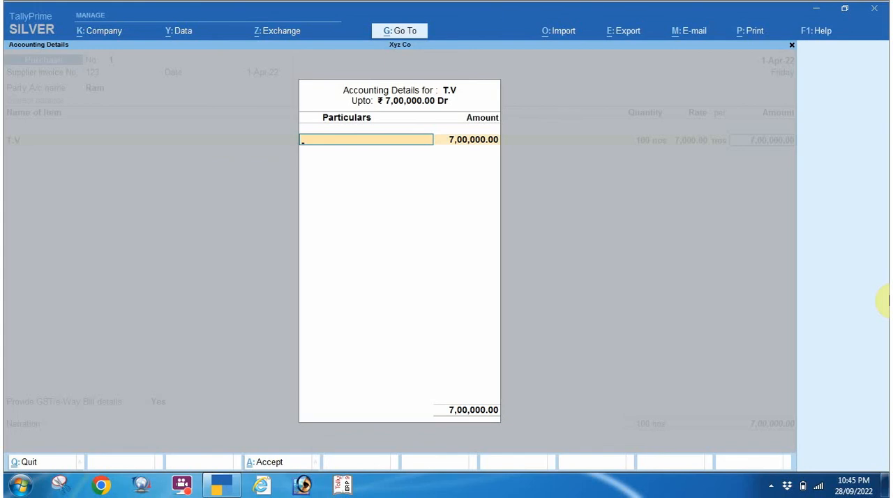
Create a ledger named Purchase@28% under Purchase Accounts, keeping its ledger type Not Applicable and GST applicable.
{"action": "key", "text": "alt+c"}
{"action": "type", "text": "P"}
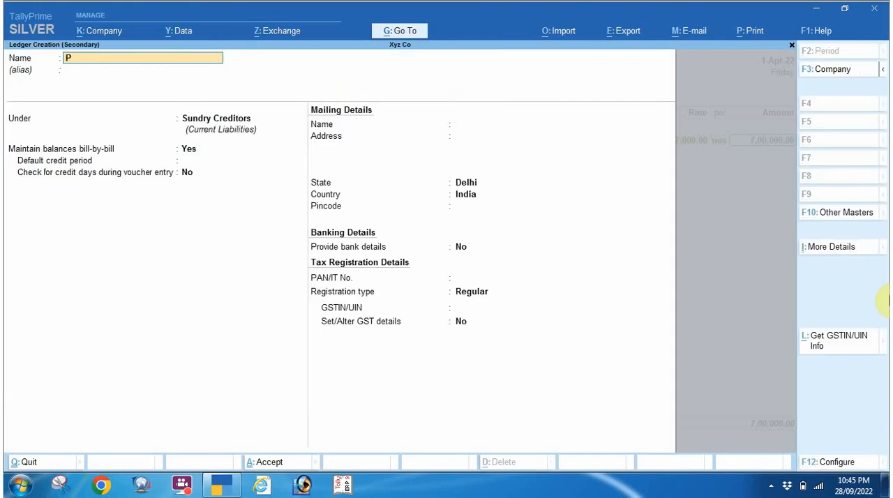
{"action": "type", "text": "urchase"}
{"action": "type", "text": "@28%"}
{"action": "key", "text": "Return"}
{"action": "type", "text": "pu"}
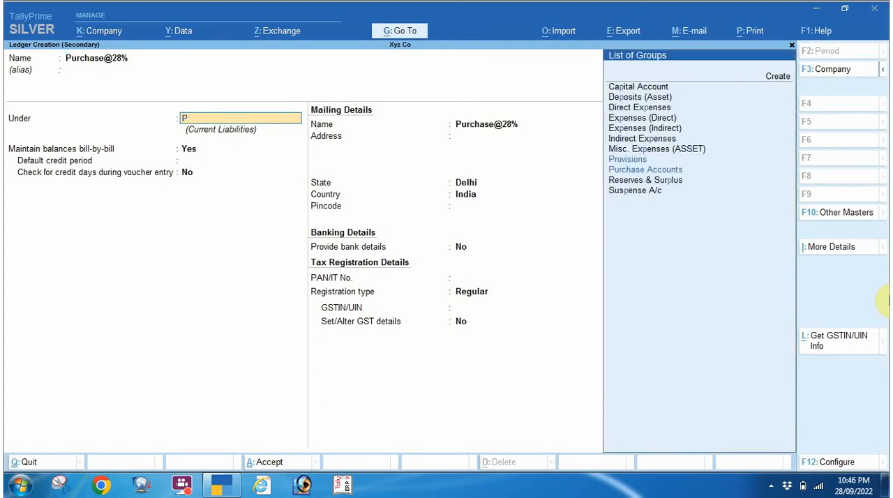
{"action": "key", "text": "Return"}
Enable GST details for the Purchase@28% ledger, leaving HSN/SAC blank and the nature of transaction as Not Applicable.
{"action": "key", "text": "Return"}
{"action": "key", "text": "Return"}
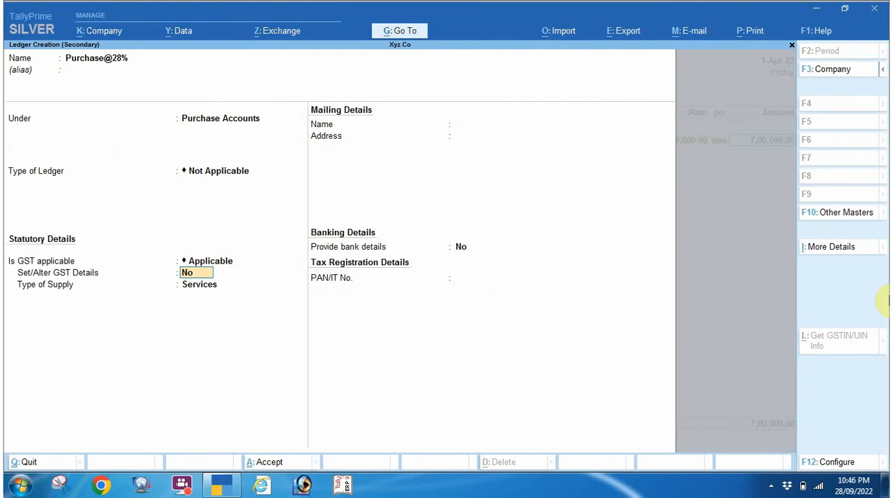
{"action": "key", "text": "y"}
{"action": "key", "text": "Return"}
{"action": "key", "text": "Return"}
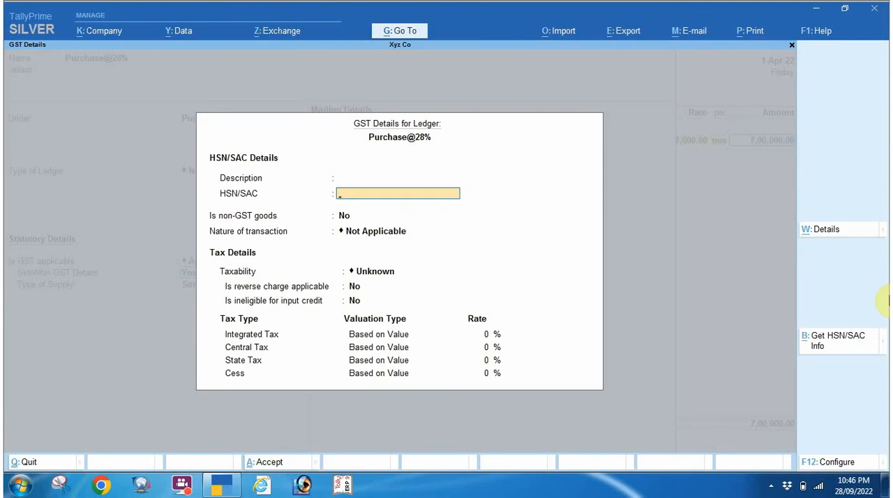
{"action": "key", "text": "Return"}
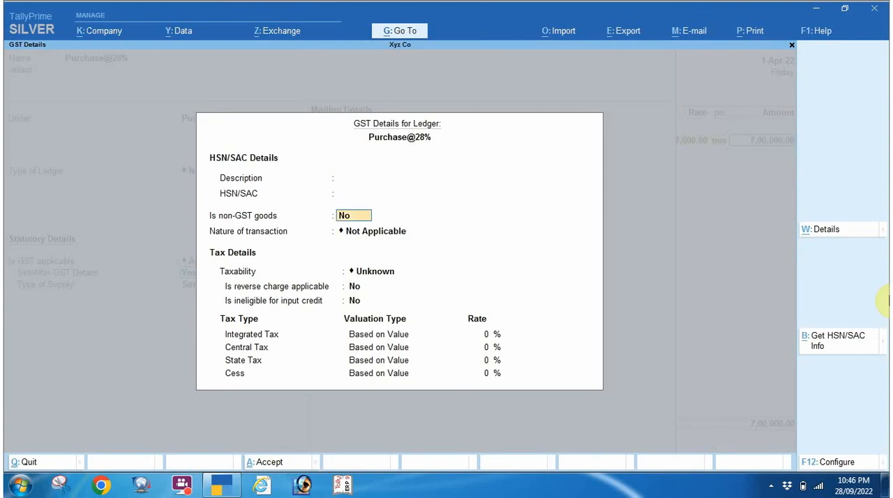
{"action": "key", "text": "Return"}
{"action": "key", "text": "Return"}
{"action": "key", "text": "BackSpace"}
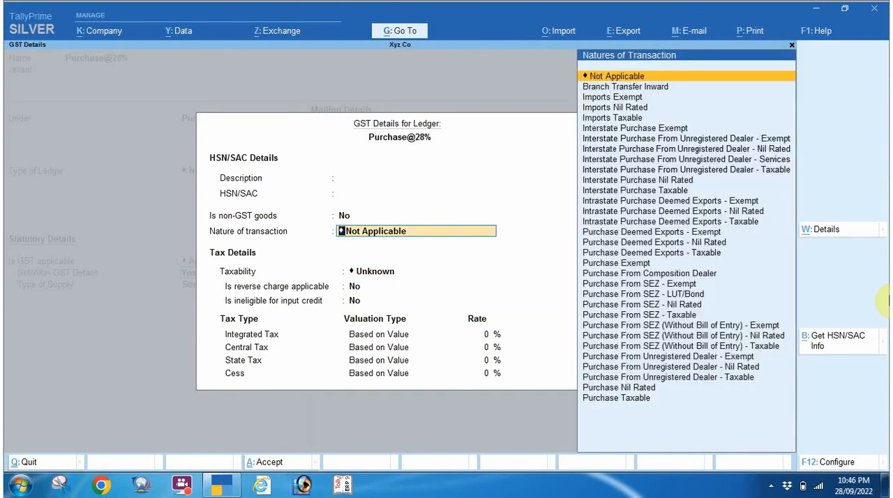
{"action": "key", "text": "Return"}
Set the Purchase@28% ledger's taxability to Taxable with an integrated tax rate of 28%.
{"action": "key", "text": "Down"}
{"action": "key", "text": "Down"}
{"action": "key", "text": "Down"}
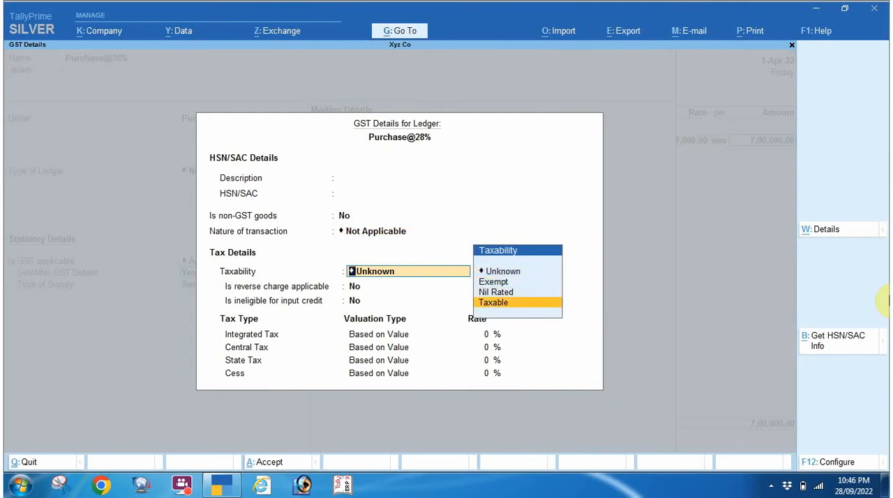
{"action": "key", "text": "Return"}
{"action": "key", "text": "Return"}
{"action": "key", "text": "Return"}
{"action": "type", "text": "28"}
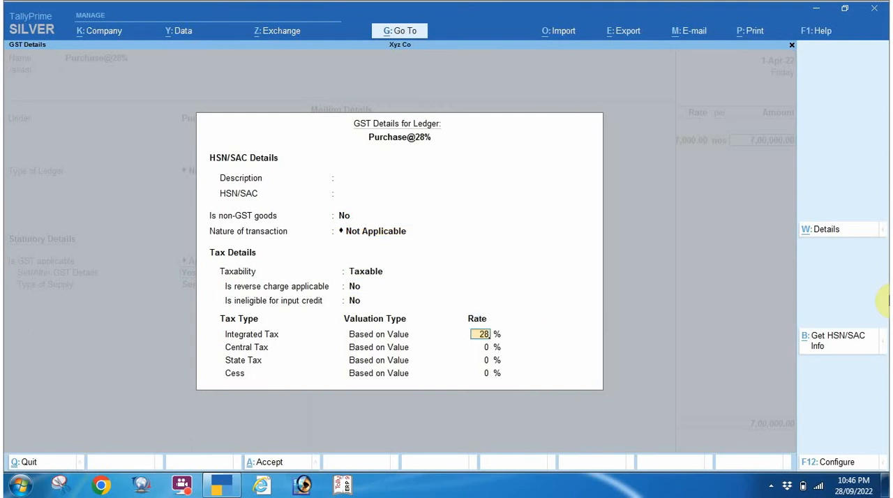
Save the Purchase@28% ledger and accept it as the accounting allocation for T.V.
{"action": "key", "text": "Return"}
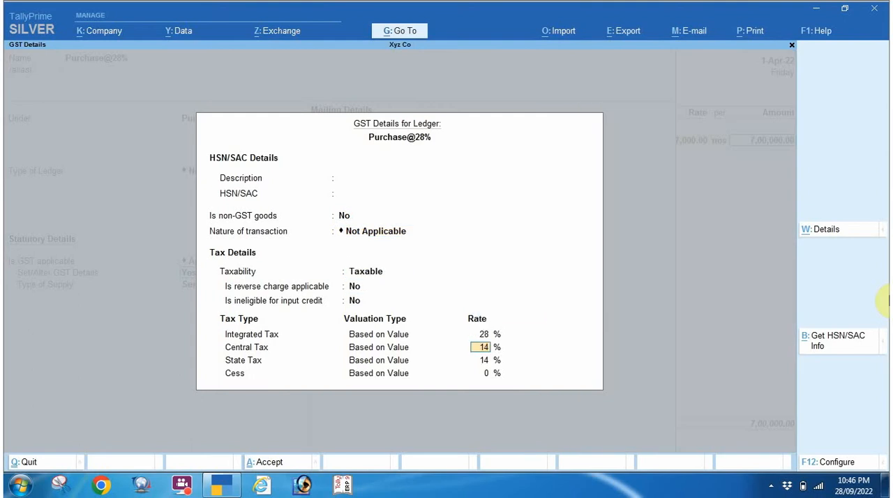
{"action": "key", "text": "ctrl+a"}
{"action": "key", "text": "Up"}
{"action": "key", "text": "Return"}
{"action": "key", "text": "ctrl+a"}
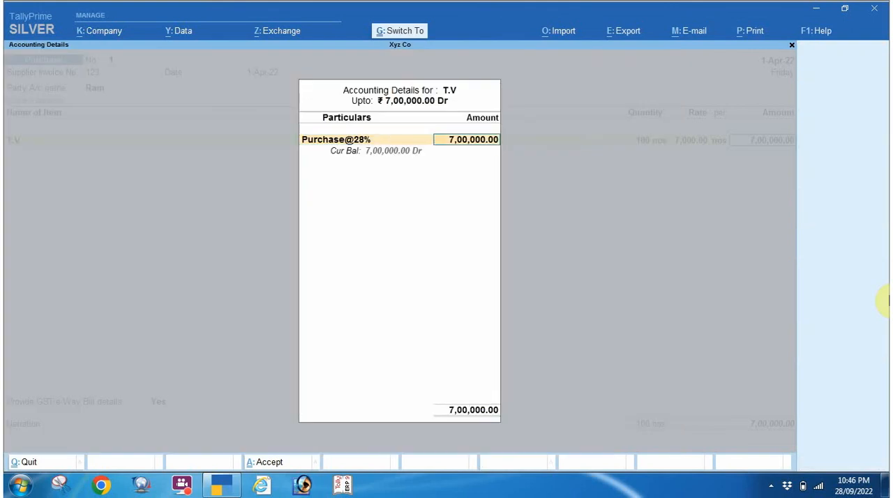
{"action": "key", "text": "ctrl+a"}
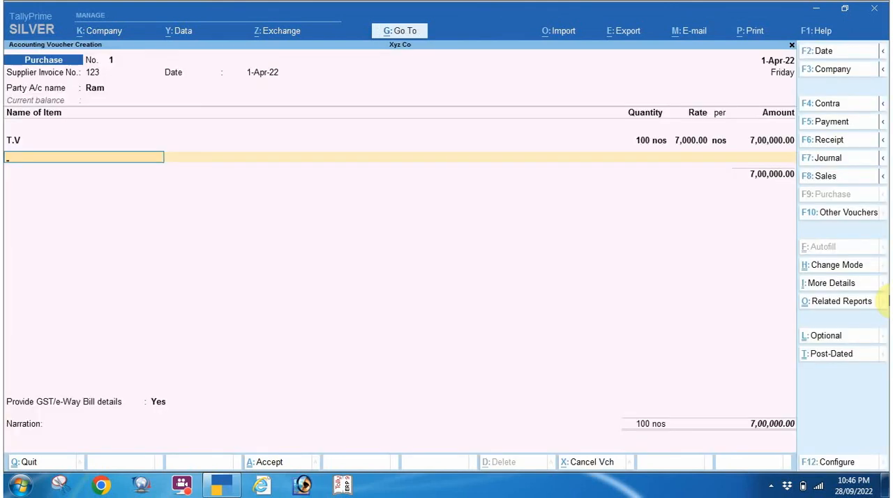
End the item list and create a tax ledger named Cgst under Duties & Taxes.
{"action": "key", "text": "Return"}
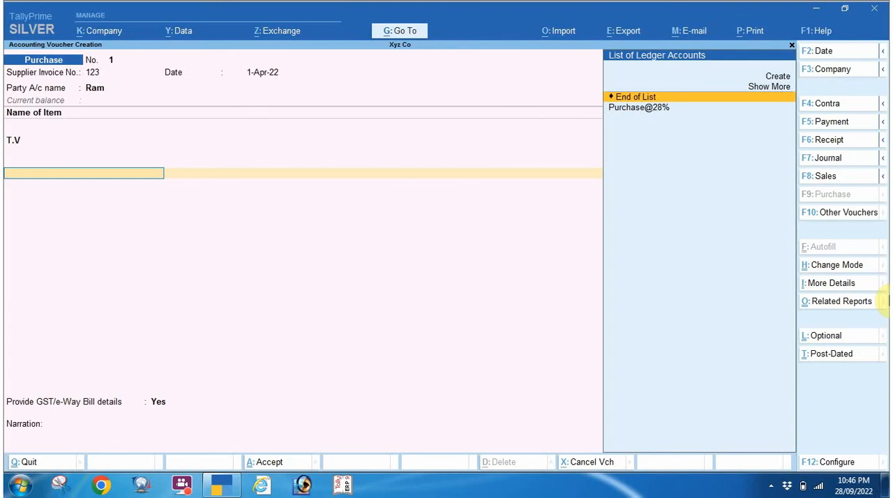
{"action": "key", "text": "alt+c"}
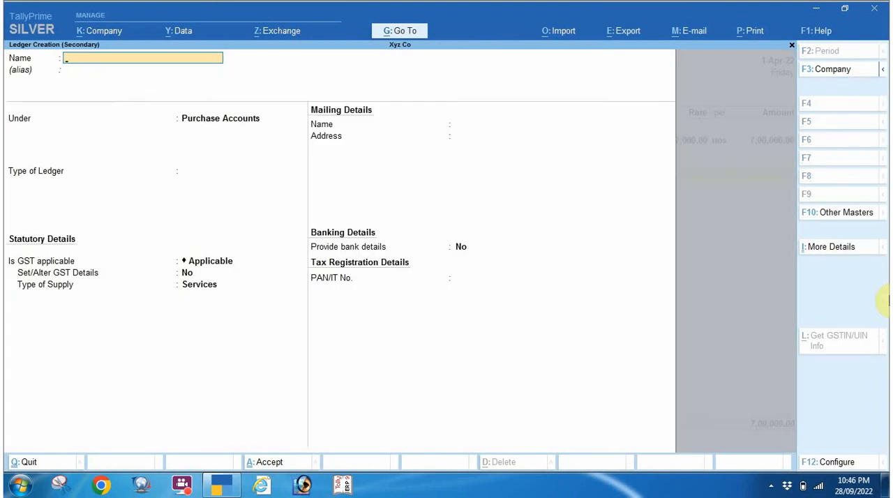
{"action": "type", "text": "Cgs"}
{"action": "key", "text": "Return"}
{"action": "key", "text": "Return"}
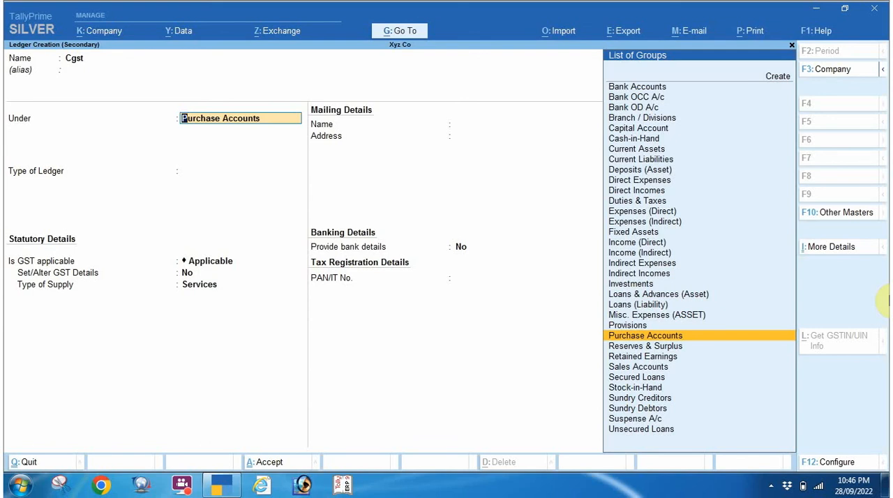
{"action": "type", "text": "Du"}
{"action": "key", "text": "Return"}
Set Cgst's duty type to GST and tax type to Central Tax, save it and add it to the purchase voucher.
{"action": "key", "text": "Up"}
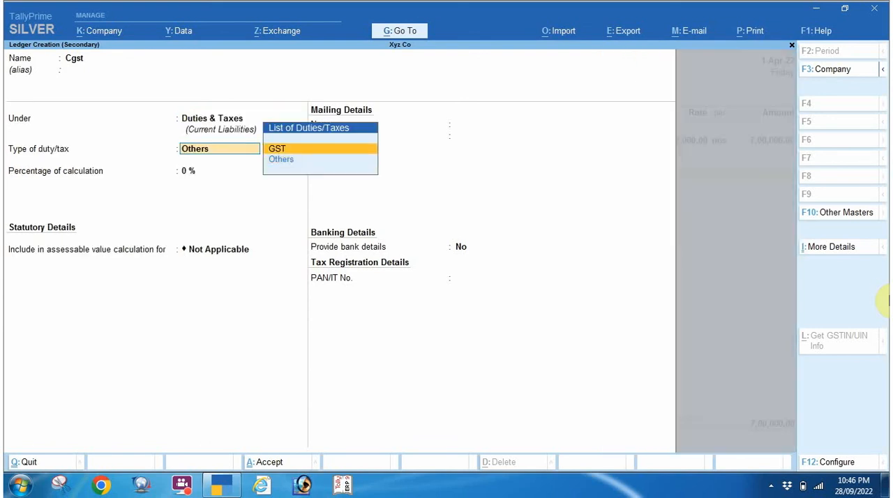
{"action": "key", "text": "Return"}
{"action": "key", "text": "Down"}
{"action": "key", "text": "Up"}
{"action": "key", "text": "Return"}
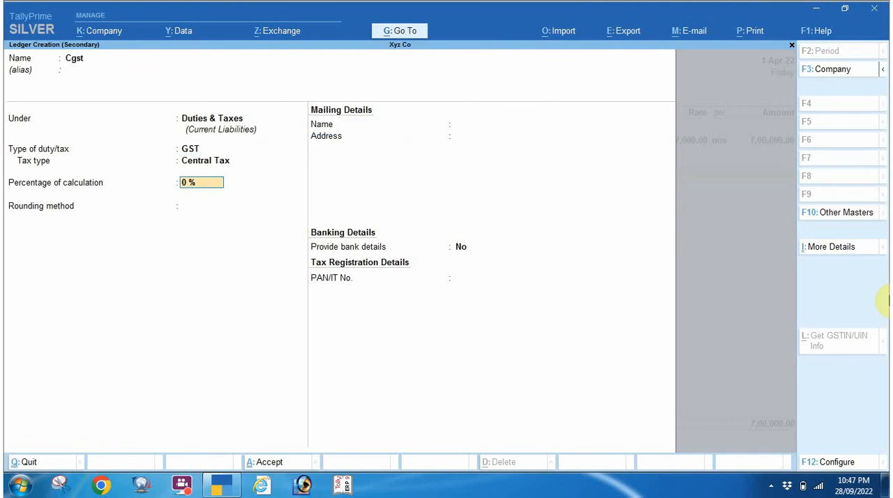
{"action": "key", "text": "ctrl+a"}
{"action": "key", "text": "Return"}
Create a tax ledger named Sgst under Duties & Taxes from the purchase voucher.
{"action": "key", "text": "Return"}
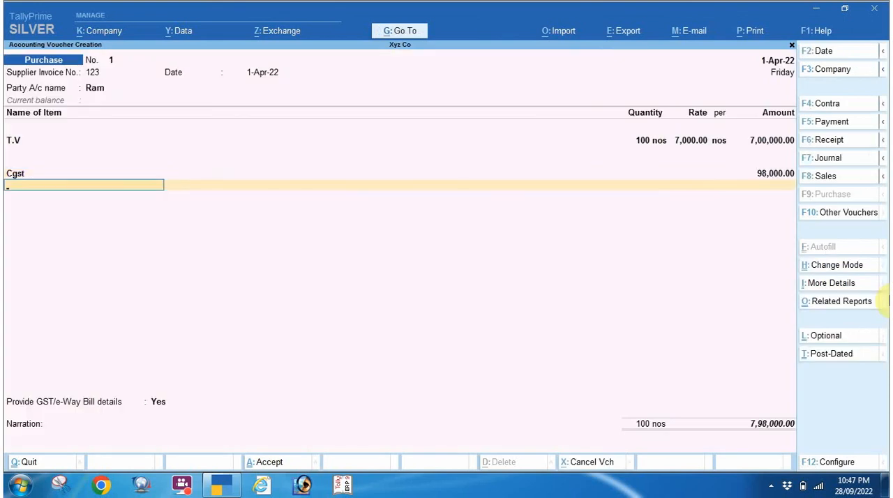
{"action": "key", "text": "alt+c"}
{"action": "type", "text": "Sgst"}
{"action": "key", "text": "Return"}
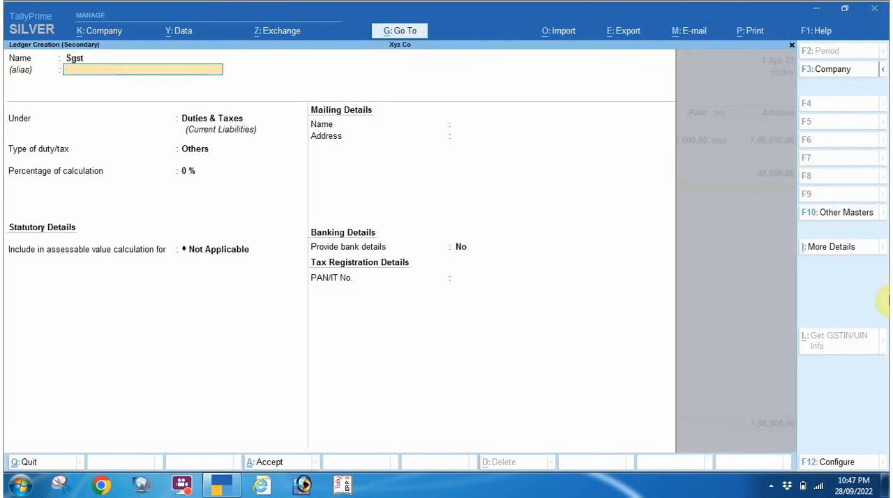
Set Sgst's duty type to GST and tax type to State Tax, save it and add it to the purchase voucher.
{"action": "key", "text": "Return"}
{"action": "key", "text": "Return"}
{"action": "key", "text": "Up"}
{"action": "key", "text": "Return"}
{"action": "key", "text": "Down"}
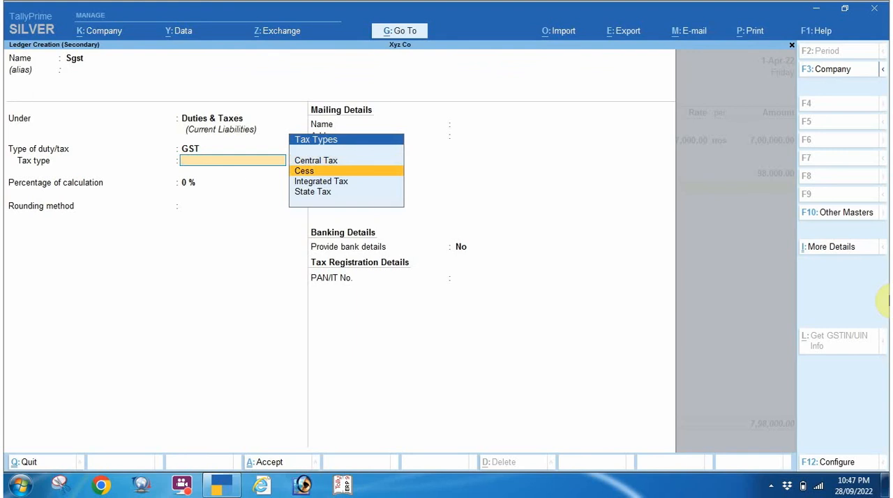
{"action": "key", "text": "Down"}
{"action": "key", "text": "Down"}
{"action": "key", "text": "Return"}
{"action": "key", "text": "ctrl+a"}
End the tax ledger list and open the voucher's GST/e-Way Bill details at the e-Way Bill number.
{"action": "key", "text": "Return"}
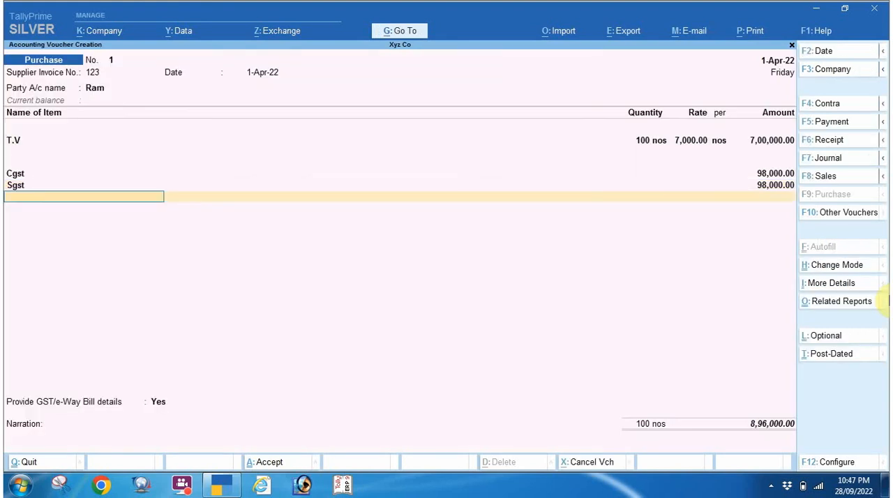
{"action": "key", "text": "Return"}
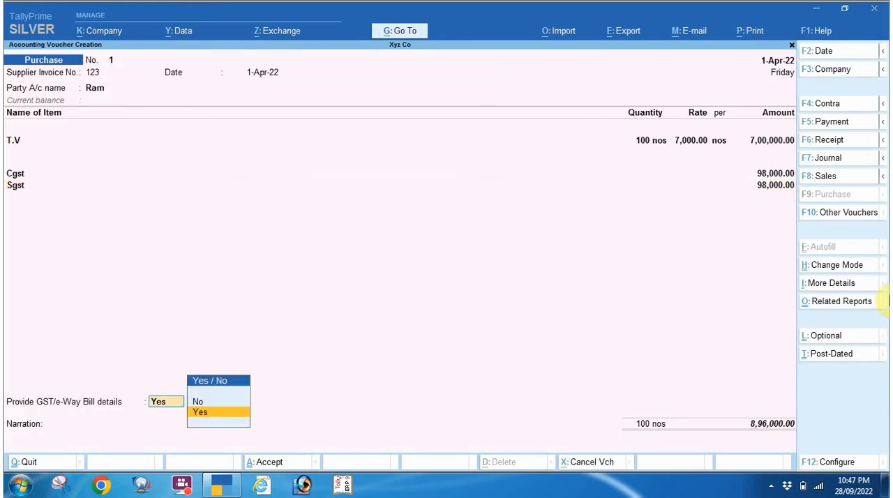
{"action": "key", "text": "Return"}
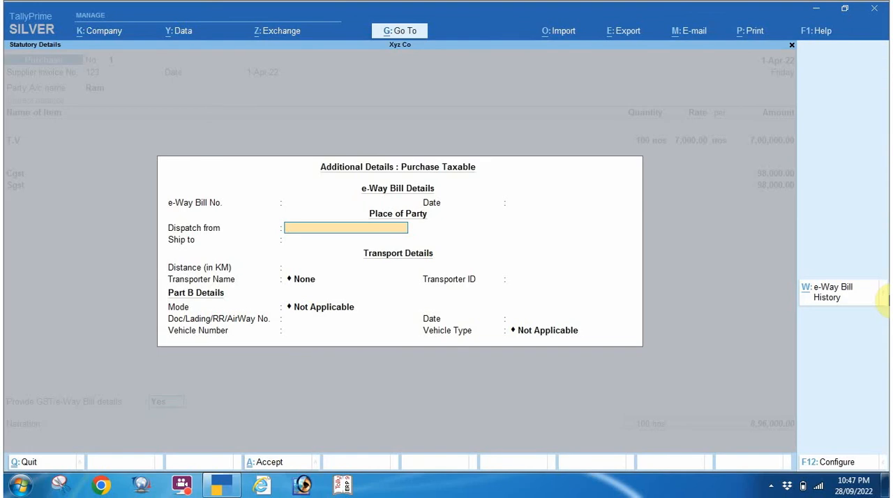
{"action": "key", "text": "BackSpace"}
{"action": "key", "text": "BackSpace"}
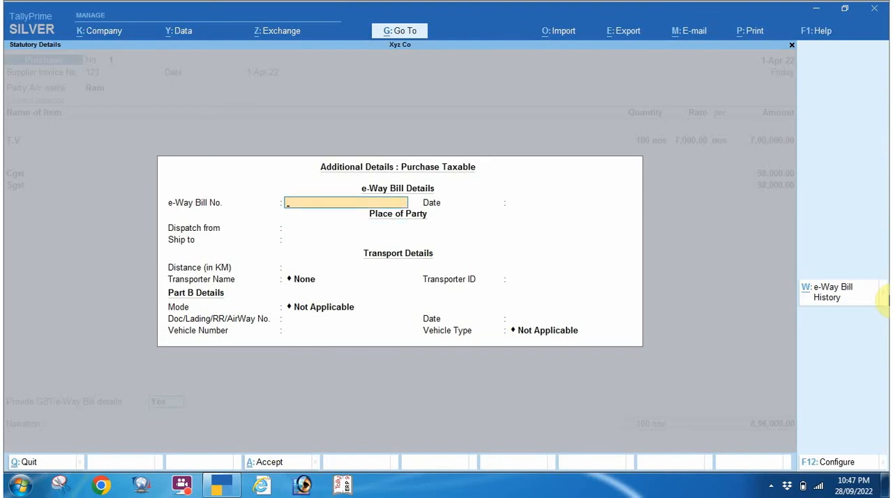
{"action": "type", "text": "89990000011"}
{"action": "key", "text": "Return"}
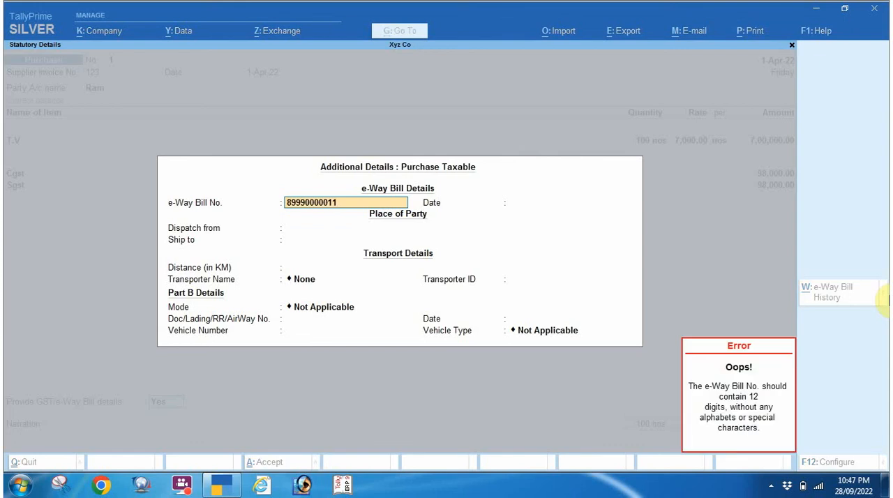
{"action": "type", "text": "11111"}
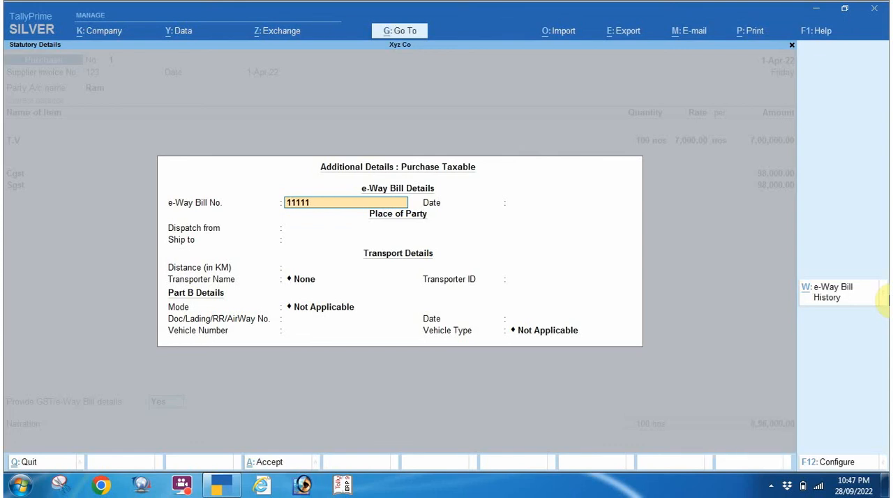
{"action": "type", "text": "1"}
{"action": "key", "text": "BackSpace"}
{"action": "key", "text": "BackSpace"}
{"action": "key", "text": "BackSpace"}
{"action": "type", "text": "122223333"}
{"action": "key", "text": "Return"}
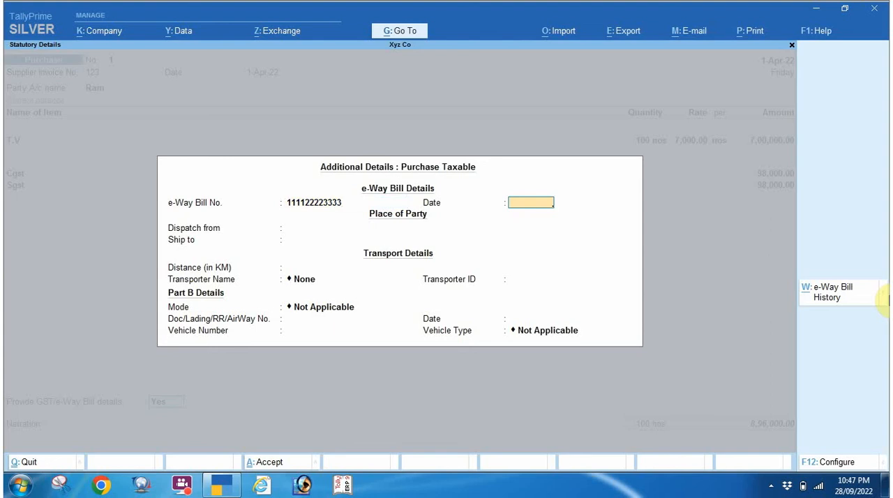
Set the e-Way Bill date to 1.4 and accept the additional details with the remaining fields unchanged.
{"action": "type", "text": "1.4"}
{"action": "key", "text": "Return"}
Accept the party's bill-wise details with New Ref 123 and save the purchase voucher without a narration.
{"action": "key", "text": "Return"}
{"action": "key", "text": "Return"}
{"action": "key", "text": "ctrl+a"}
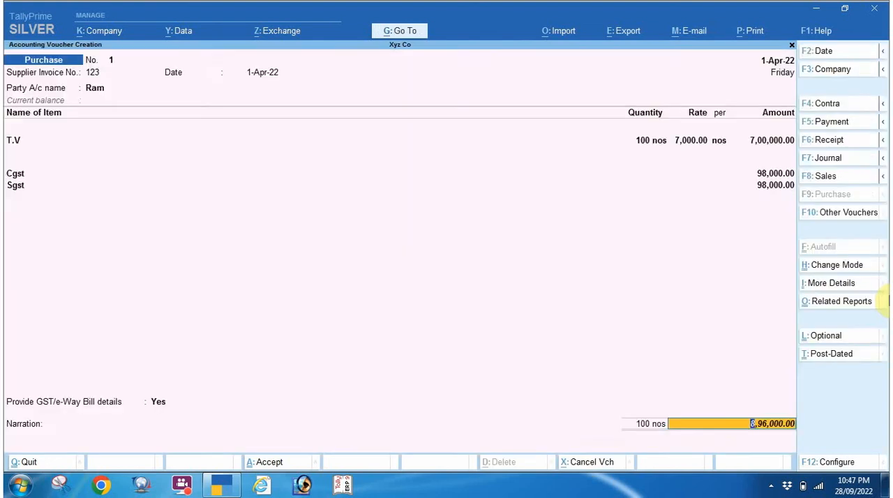
{"action": "key", "text": "Return"}
{"action": "key", "text": "Return"}
{"action": "key", "text": "Return"}
{"action": "key", "text": "Return"}
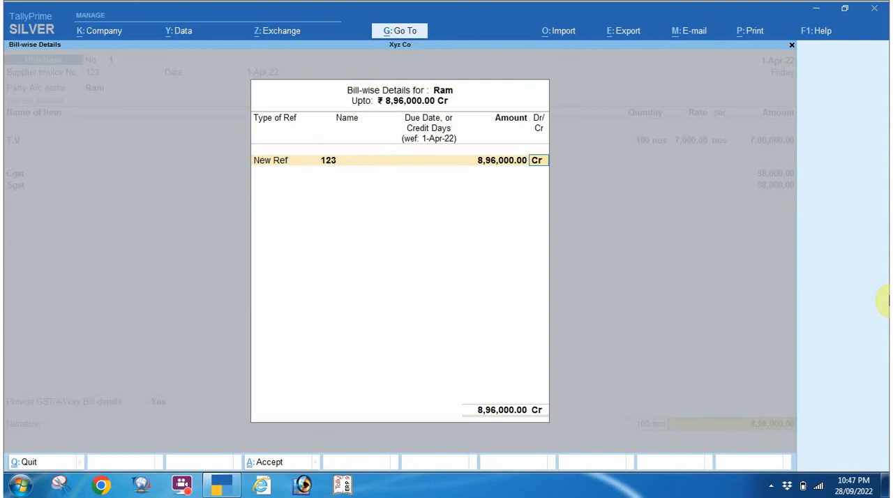
{"action": "key", "text": "Return"}
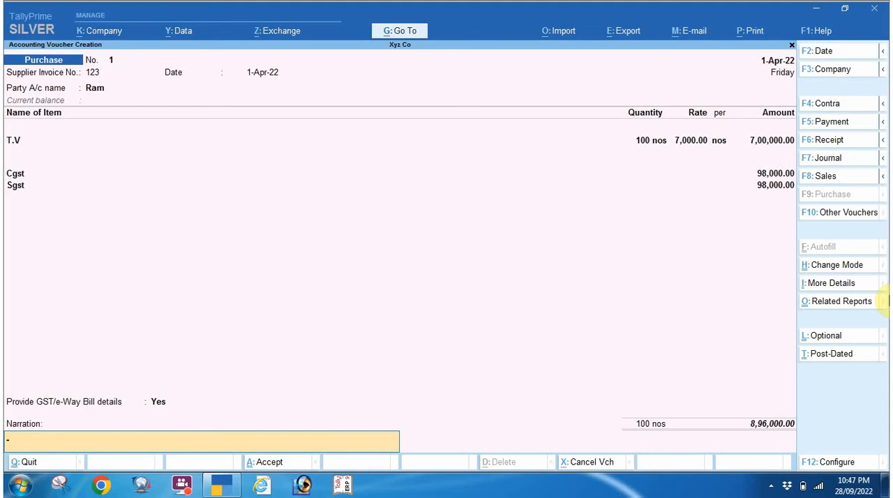
{"action": "key", "text": "Return"}
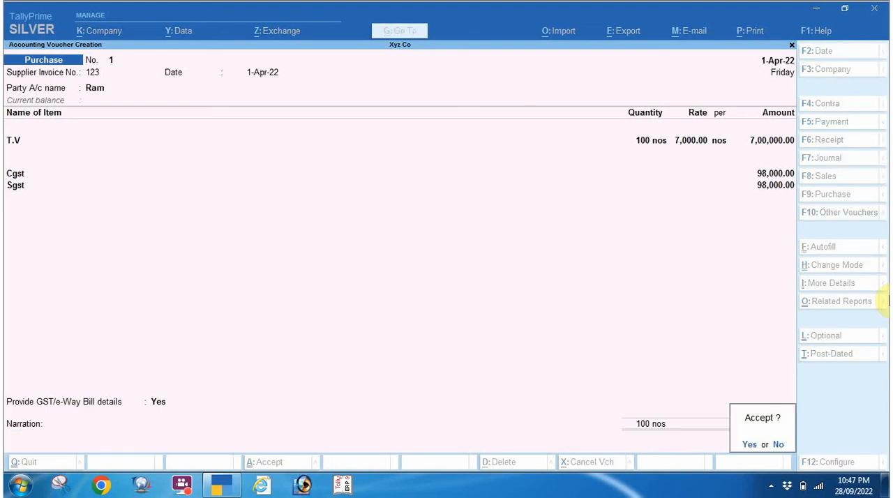
{"action": "key", "text": "Return"}
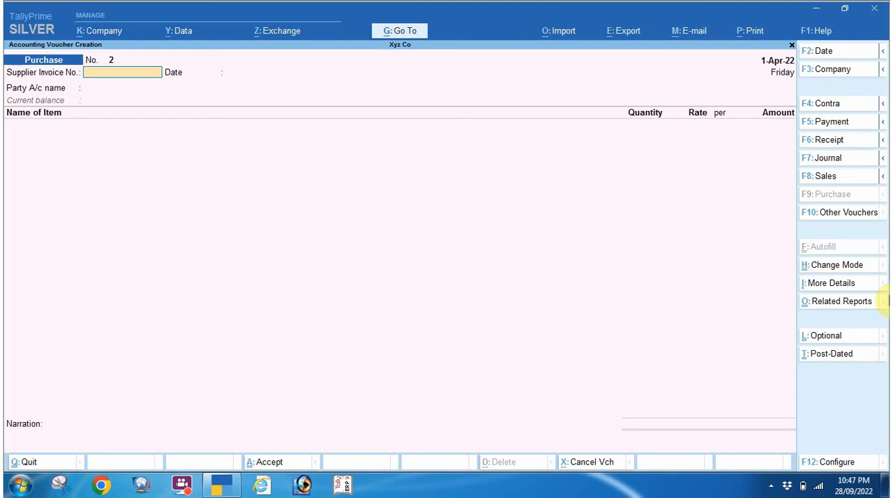
Reopen the saved purchase voucher and export it as a PDF, overwriting Accounting Voucher.pdf.
{"action": "key", "text": "Page_Up"}
{"action": "key", "text": "alt+e"}
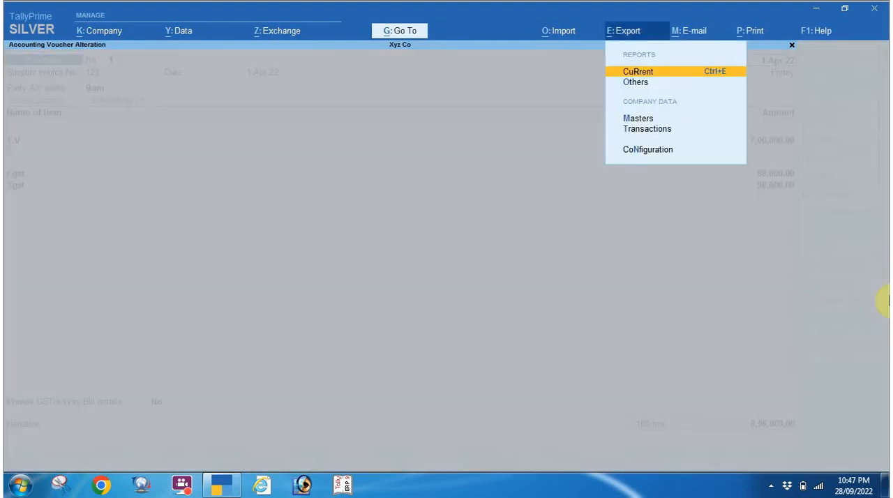
{"action": "key", "text": "Return"}
{"action": "key", "text": "Return"}
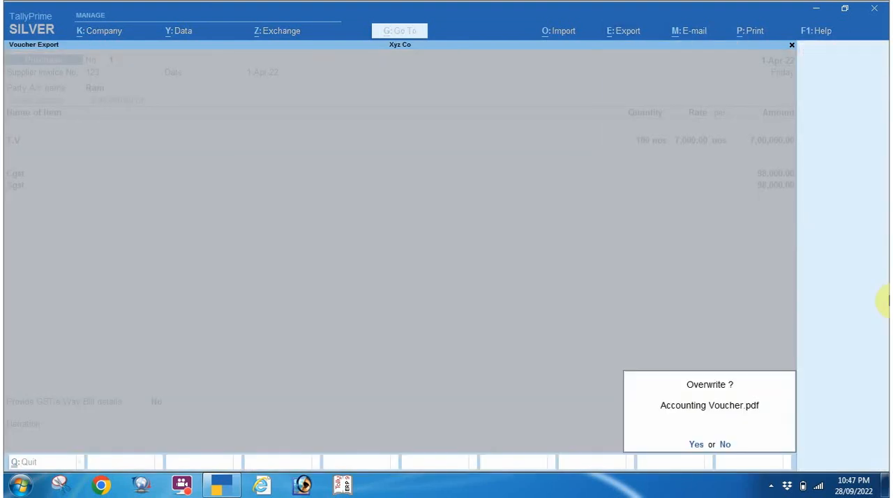
{"action": "key", "text": "y"}
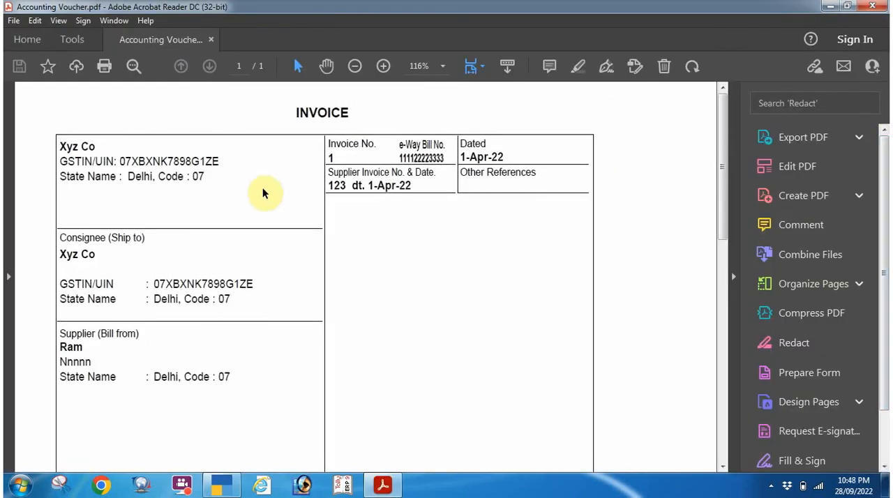
Examine the exported invoice's company, consignee and supplier details and its e-Way Bill number.
{"action": "scroll", "coordinate": [419, 216], "scroll_direction": "down", "scroll_amount": 4}
{"action": "scroll", "coordinate": [421, 224], "scroll_direction": "up", "scroll_amount": 3}
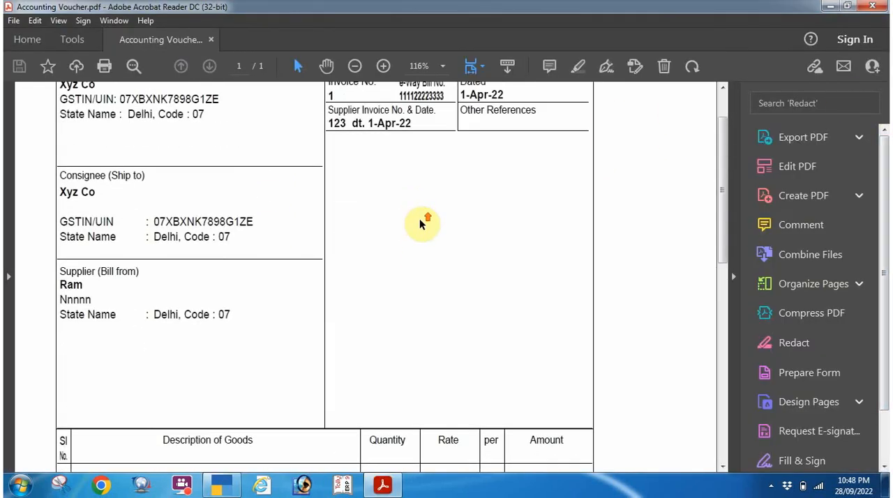
{"action": "scroll", "coordinate": [421, 223], "scroll_direction": "down", "scroll_amount": 7}
{"action": "scroll", "coordinate": [419, 223], "scroll_direction": "down", "scroll_amount": 7}
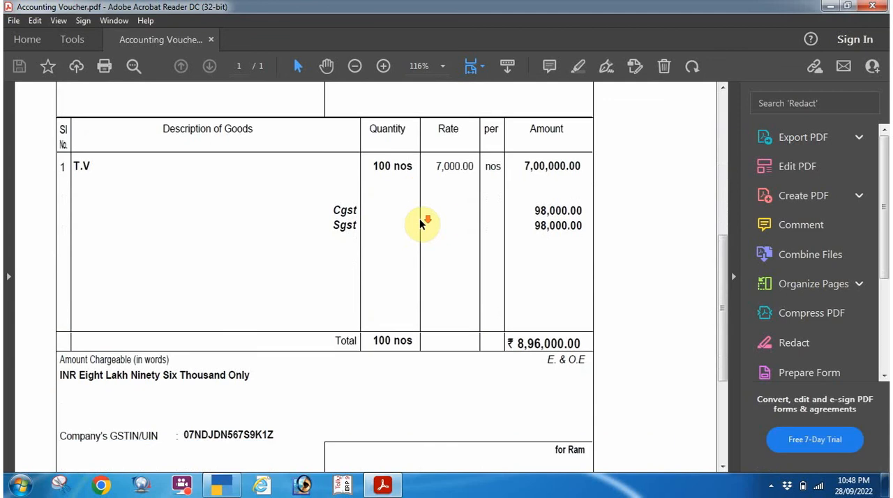
{"action": "scroll", "coordinate": [419, 223], "scroll_direction": "up", "scroll_amount": 5}
{"action": "scroll", "coordinate": [419, 224], "scroll_direction": "up", "scroll_amount": 9}
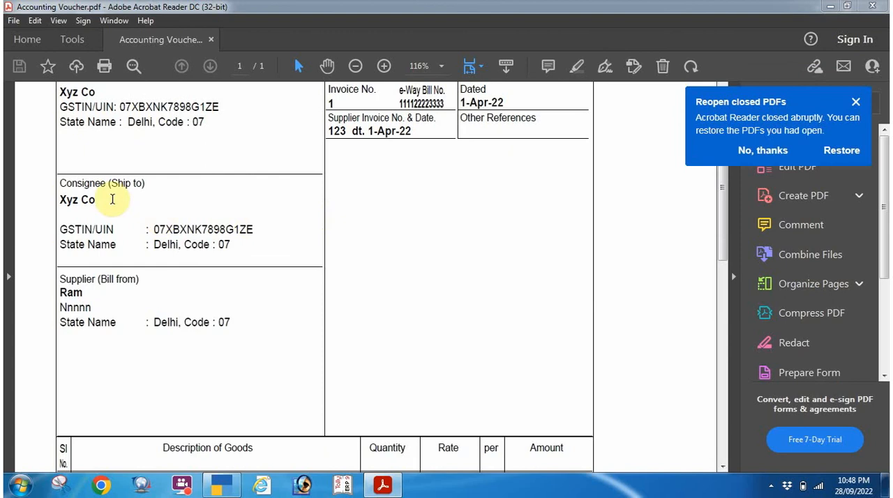
{"action": "left_click", "coordinate": [75, 200]}
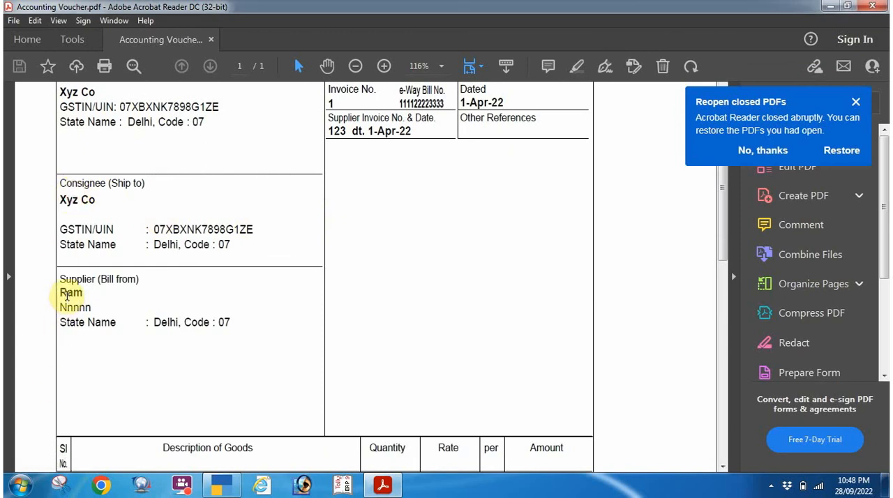
{"action": "left_click", "coordinate": [69, 323]}
{"action": "scroll", "coordinate": [139, 341], "scroll_direction": "up", "scroll_amount": 1}
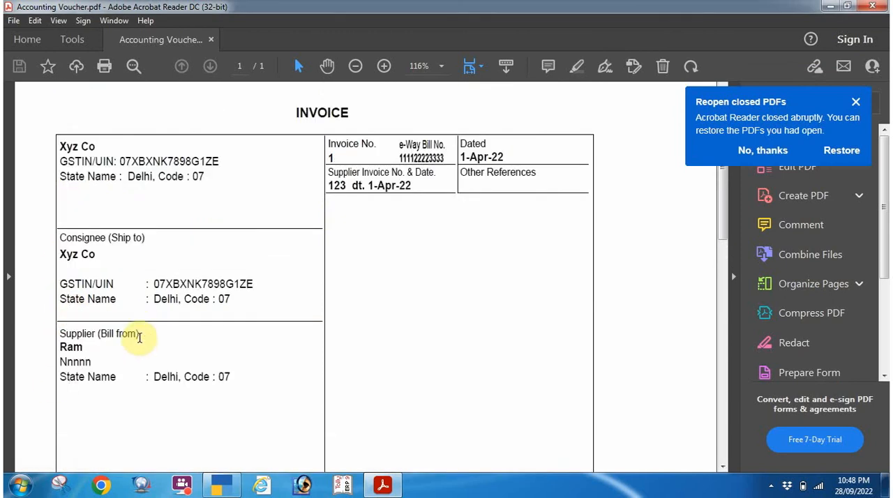
{"action": "scroll", "coordinate": [283, 281], "scroll_direction": "down", "scroll_amount": 1}
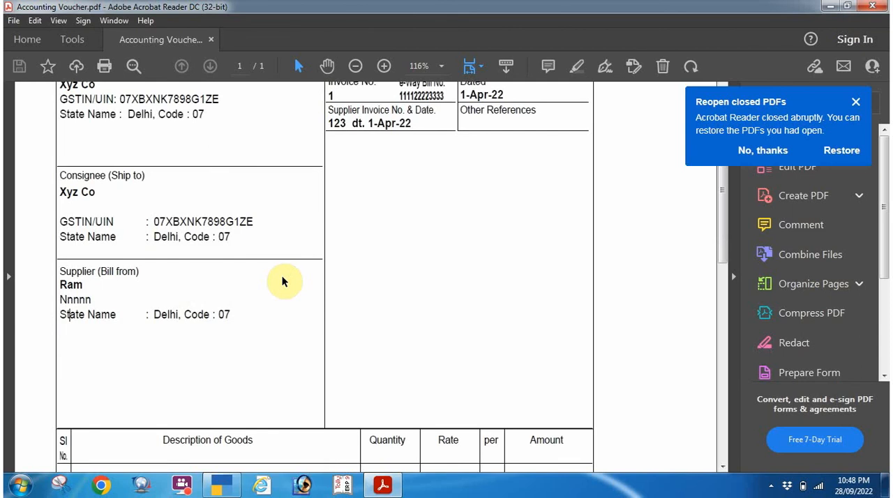
{"action": "scroll", "coordinate": [283, 282], "scroll_direction": "up", "scroll_amount": 2}
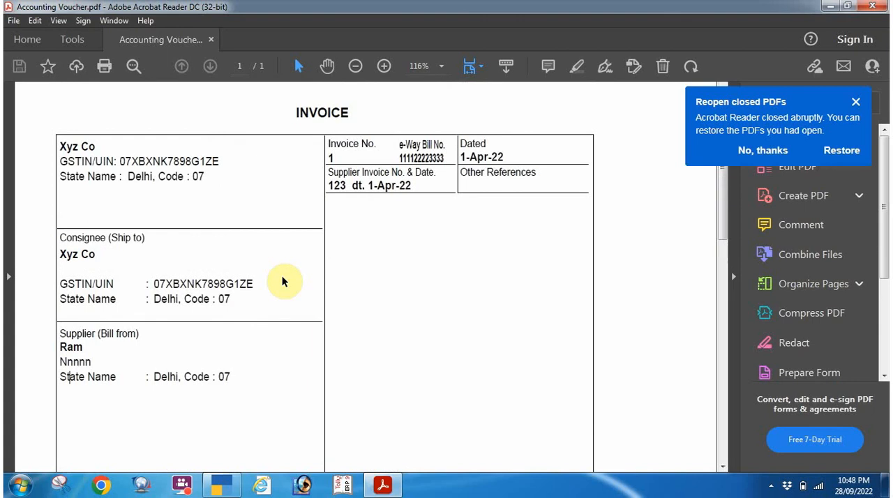
Review the invoice's item line, Cgst and Sgst amounts, total and GSTIN, dismiss the restore notice and close the PDF.
{"action": "scroll", "coordinate": [283, 281], "scroll_direction": "down", "scroll_amount": 1}
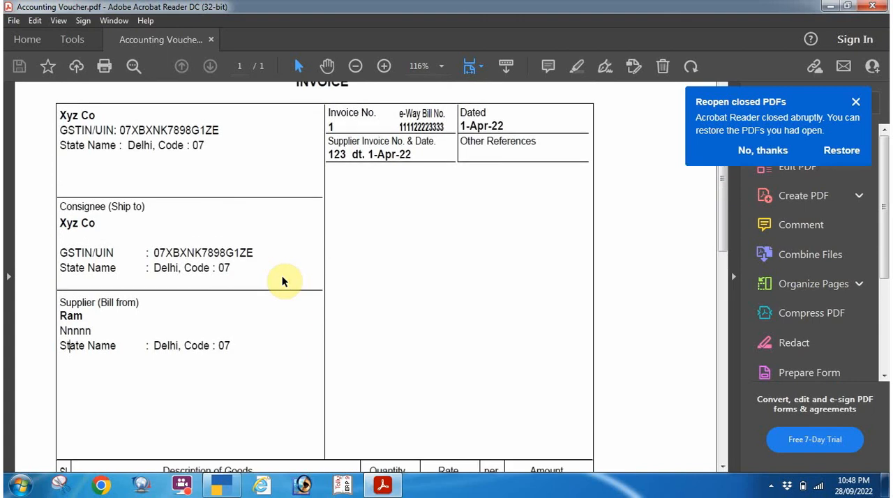
{"action": "scroll", "coordinate": [282, 281], "scroll_direction": "down", "scroll_amount": 3}
{"action": "scroll", "coordinate": [282, 276], "scroll_direction": "down", "scroll_amount": 3}
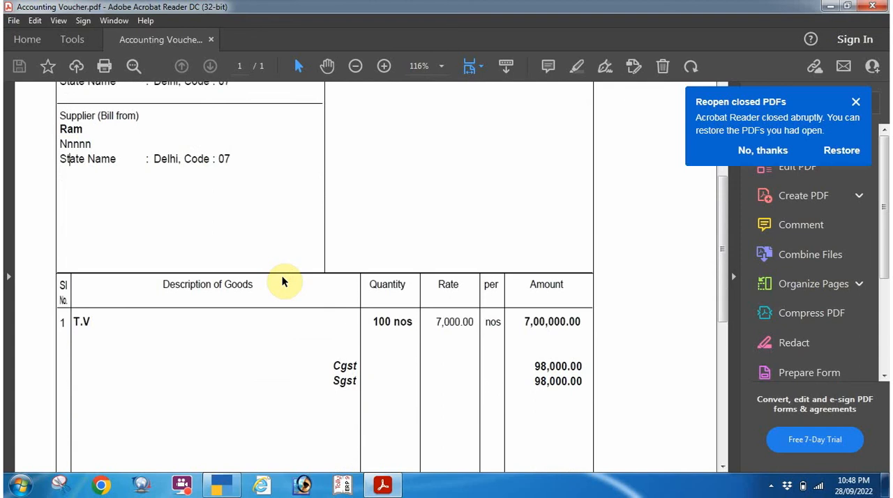
{"action": "scroll", "coordinate": [283, 281], "scroll_direction": "down", "scroll_amount": 4}
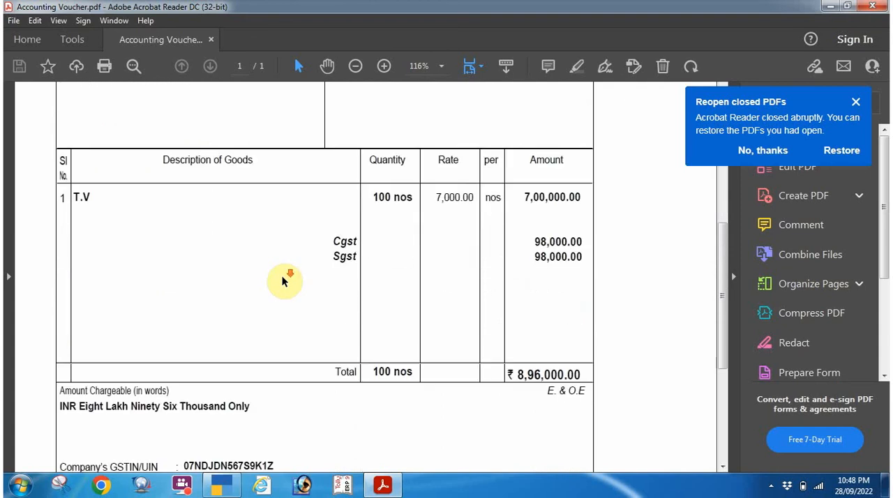
{"action": "scroll", "coordinate": [282, 281], "scroll_direction": "down", "scroll_amount": 4}
{"action": "scroll", "coordinate": [282, 281], "scroll_direction": "down", "scroll_amount": 3}
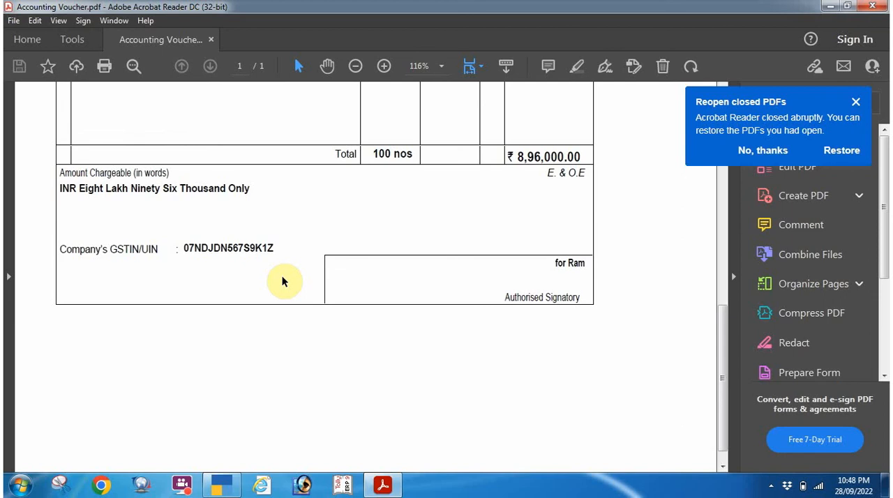
{"action": "scroll", "coordinate": [282, 277], "scroll_direction": "up", "scroll_amount": 8}
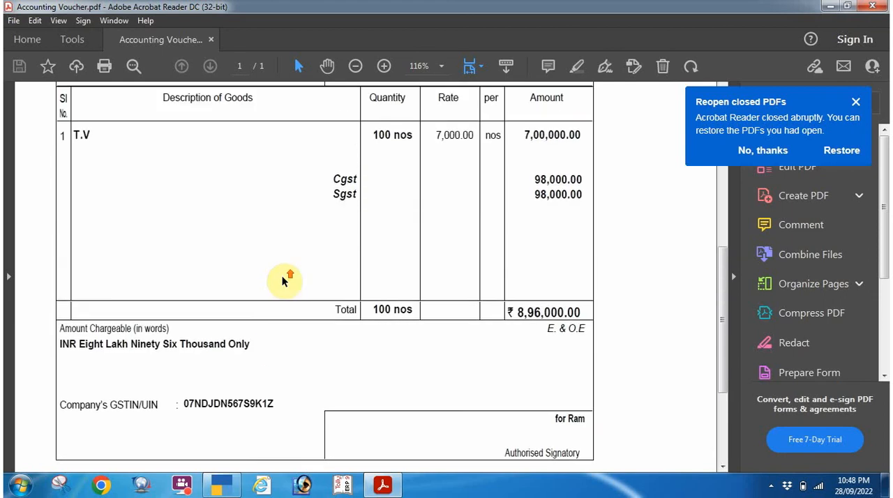
{"action": "left_click", "coordinate": [856, 102]}
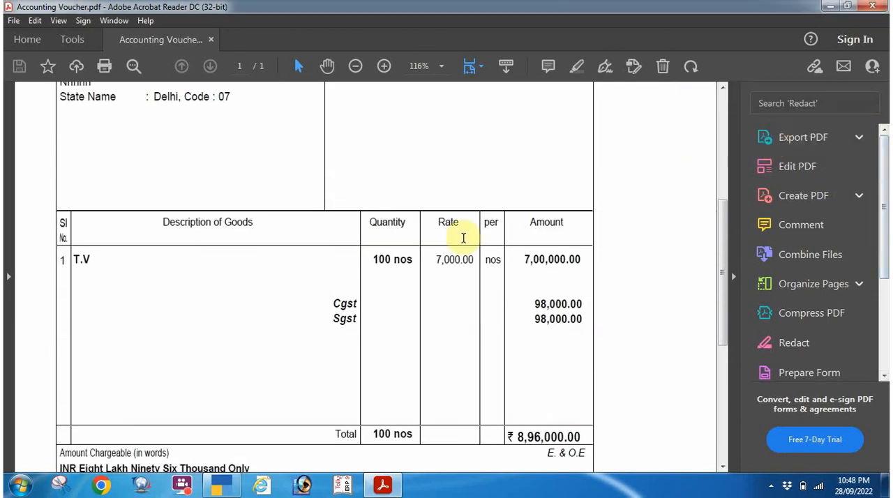
{"action": "scroll", "coordinate": [463, 240], "scroll_direction": "up", "scroll_amount": 7}
{"action": "scroll", "coordinate": [465, 242], "scroll_direction": "up", "scroll_amount": 1}
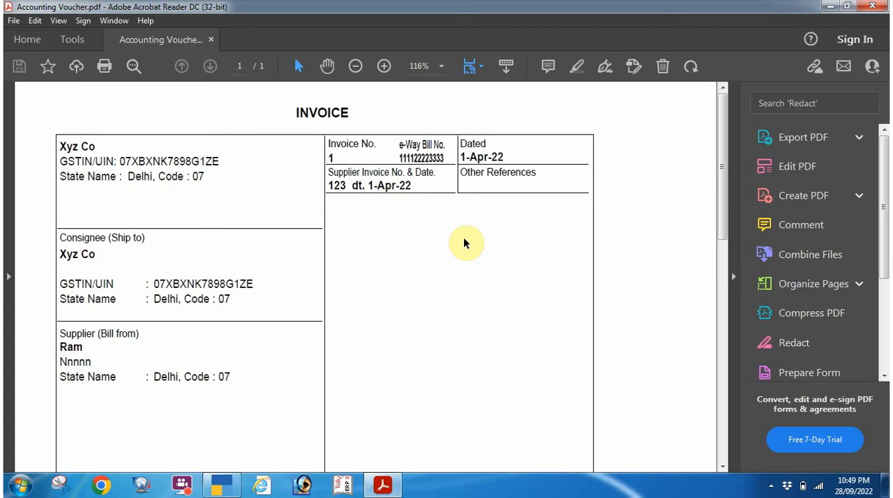
{"action": "left_click", "coordinate": [872, 6]}
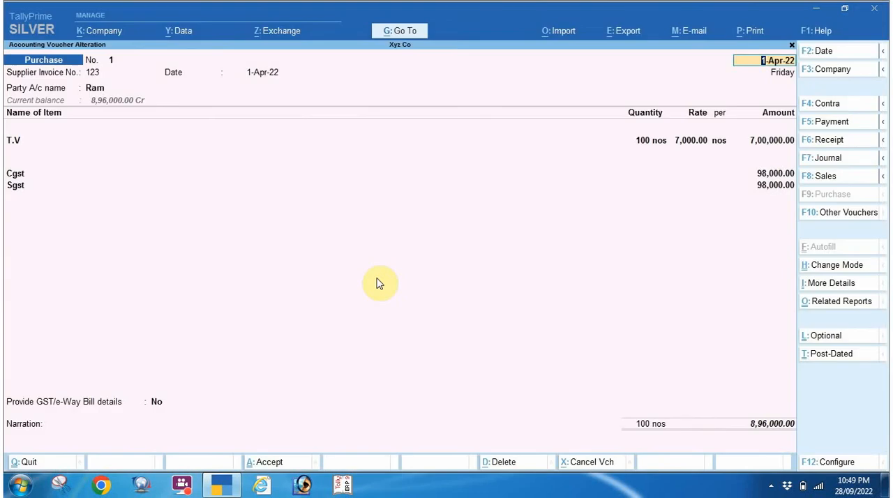
{"action": "left_click", "coordinate": [771, 486]}
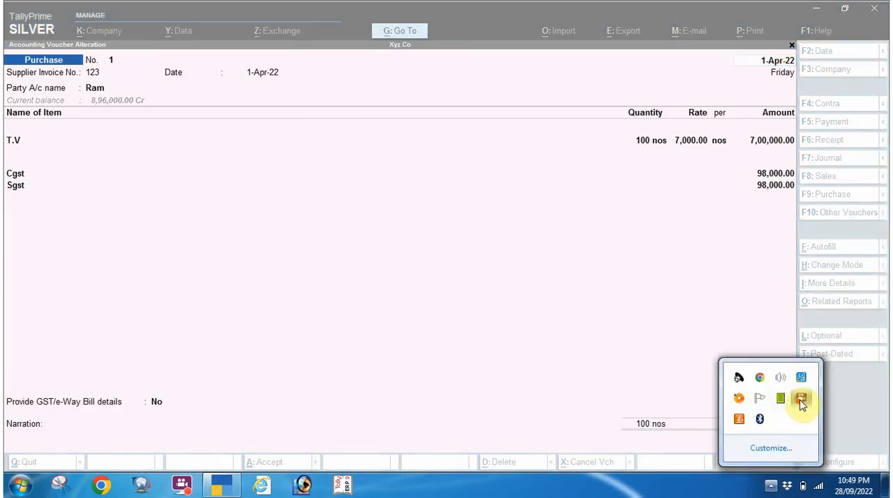